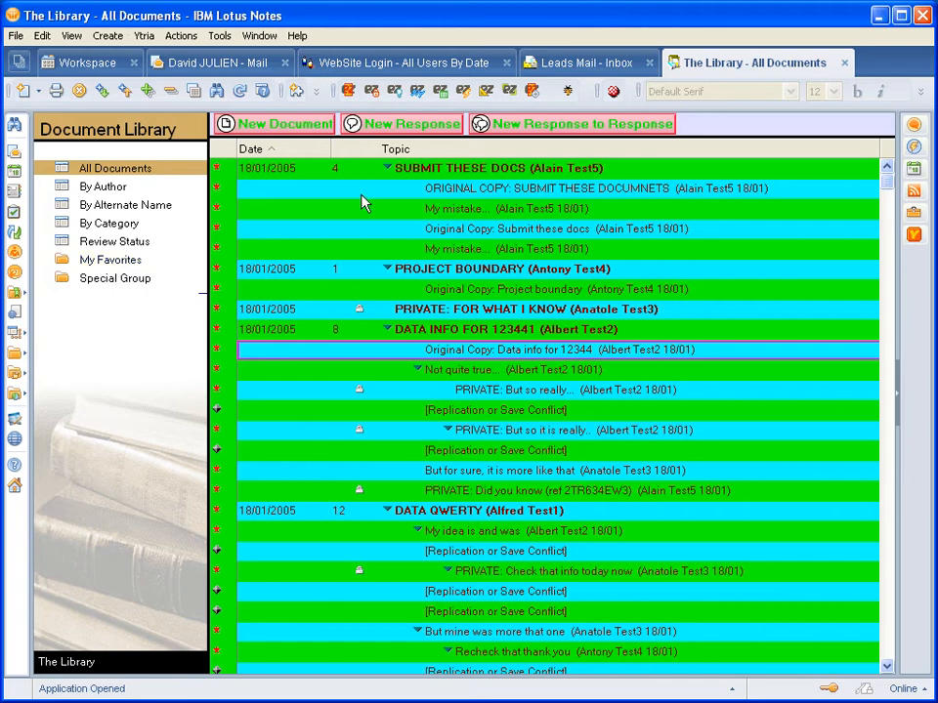
Step: Switch to the By Author view, launch viewEZ, and open the shared properties of all the library's views
{"action": "left_click", "coordinate": [108, 192]}
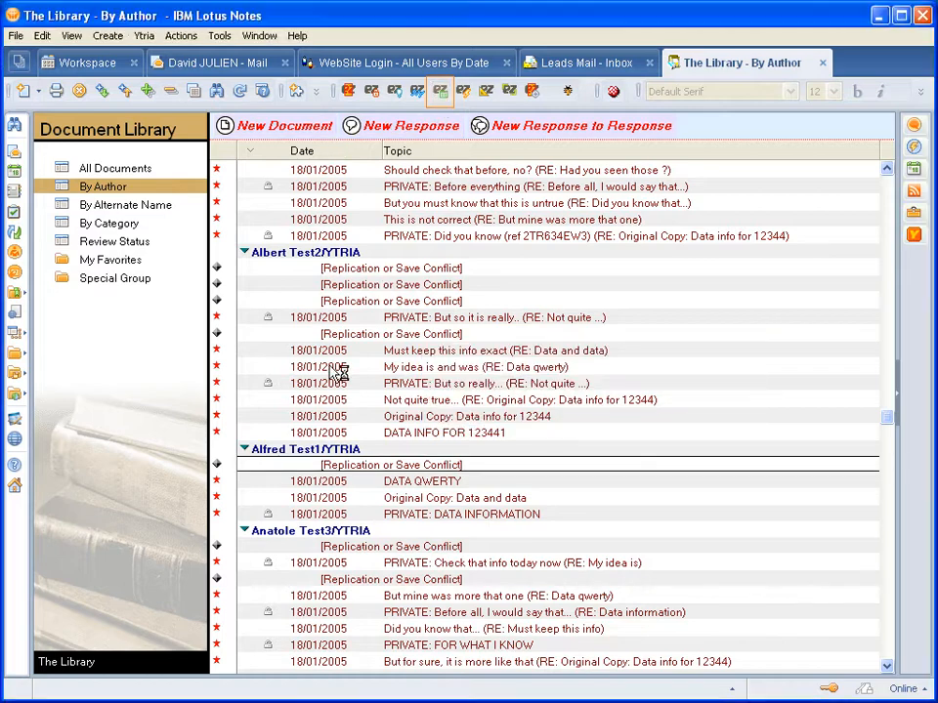
{"action": "left_click", "coordinate": [329, 268]}
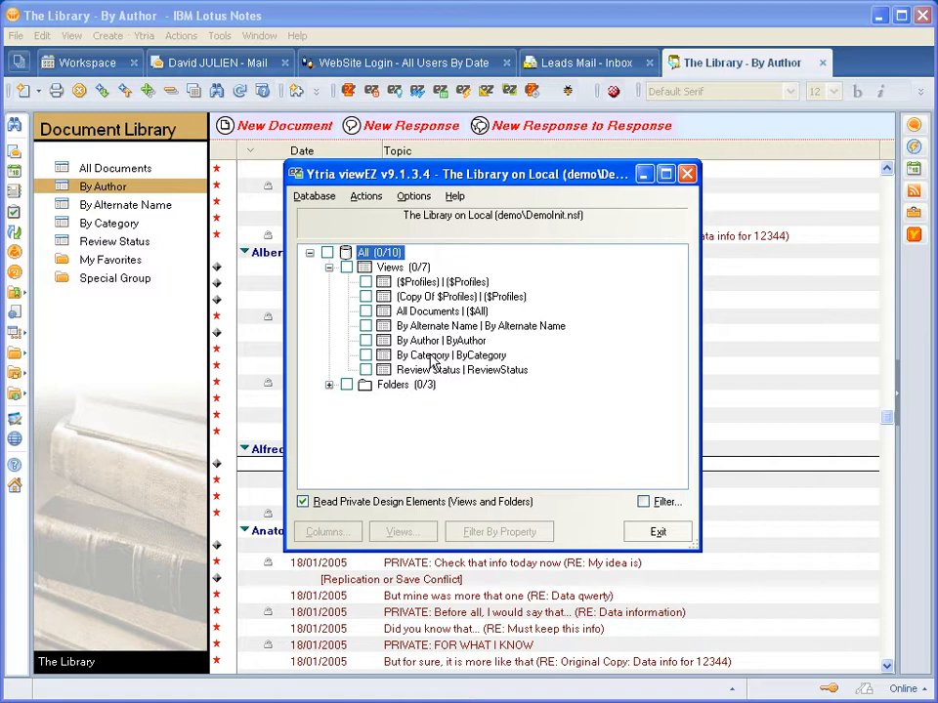
{"action": "left_click", "coordinate": [347, 269]}
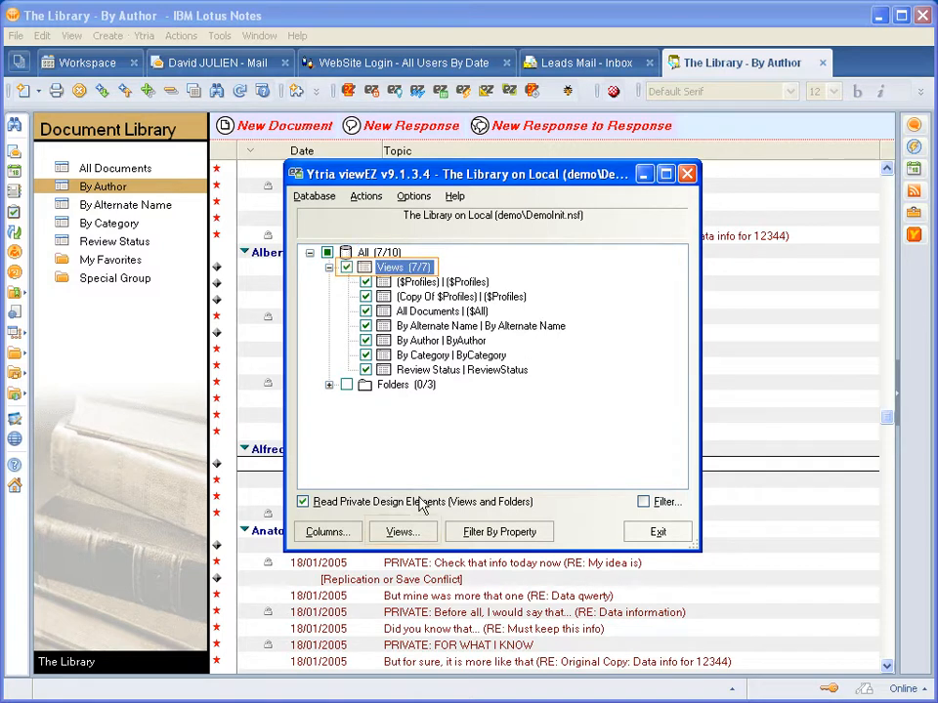
{"action": "left_click", "coordinate": [401, 531]}
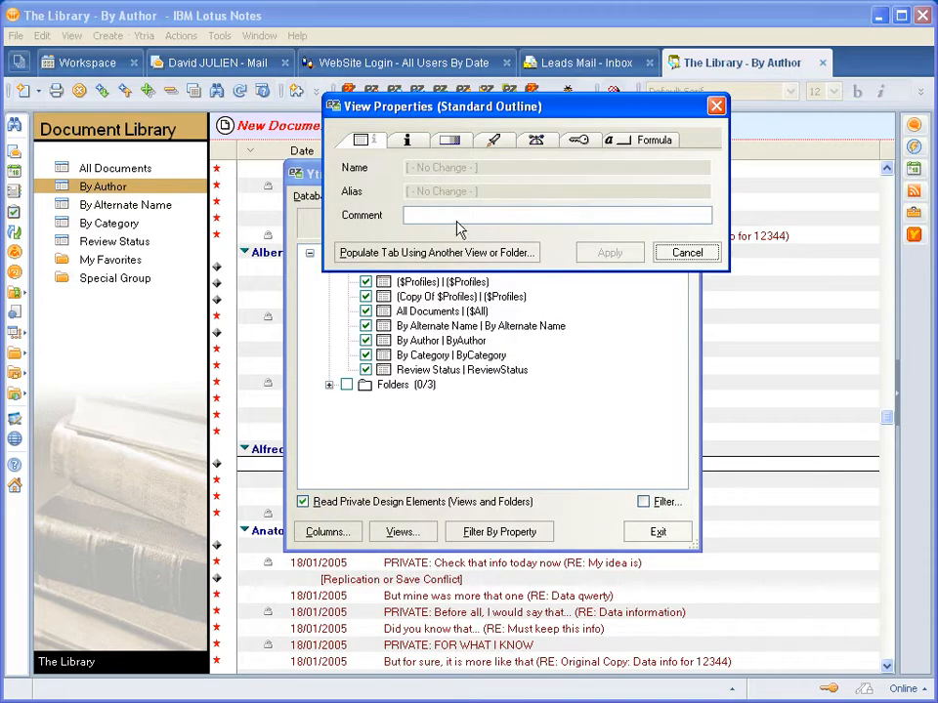
Step: Review the information, launch, advanced, security and formula settings in the views' properties
{"action": "left_click", "coordinate": [407, 139]}
{"action": "left_click", "coordinate": [493, 140]}
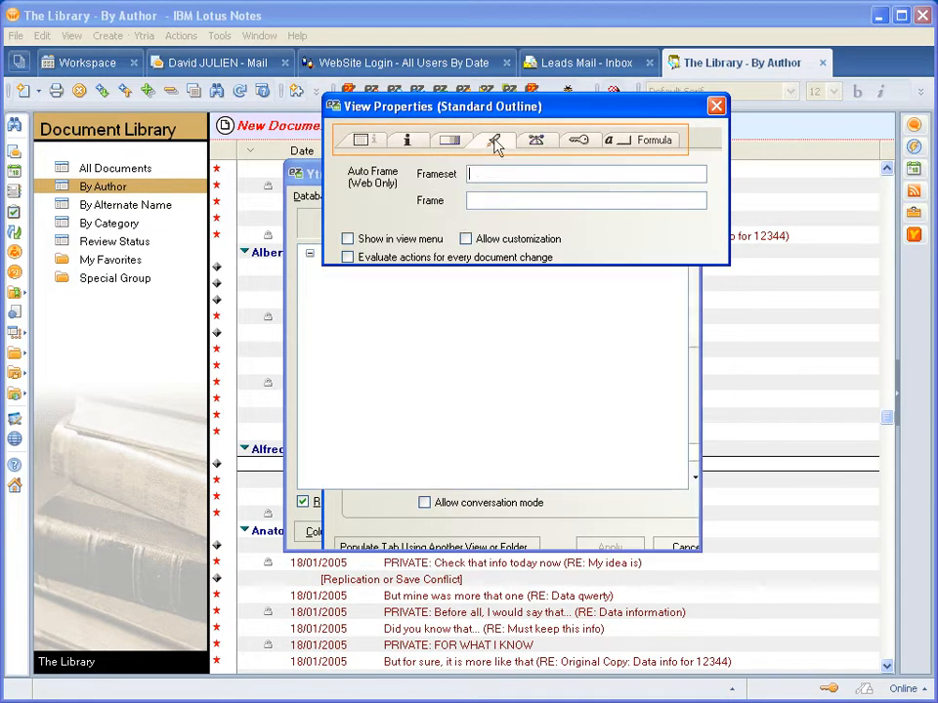
{"action": "left_click", "coordinate": [536, 140]}
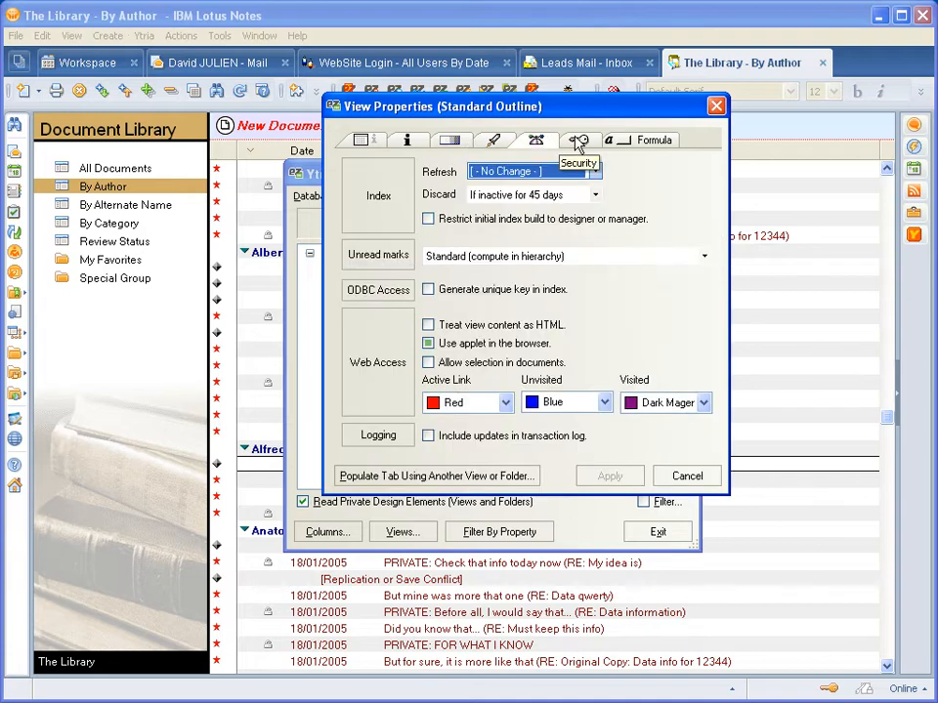
{"action": "left_click", "coordinate": [578, 143]}
{"action": "left_click", "coordinate": [635, 143]}
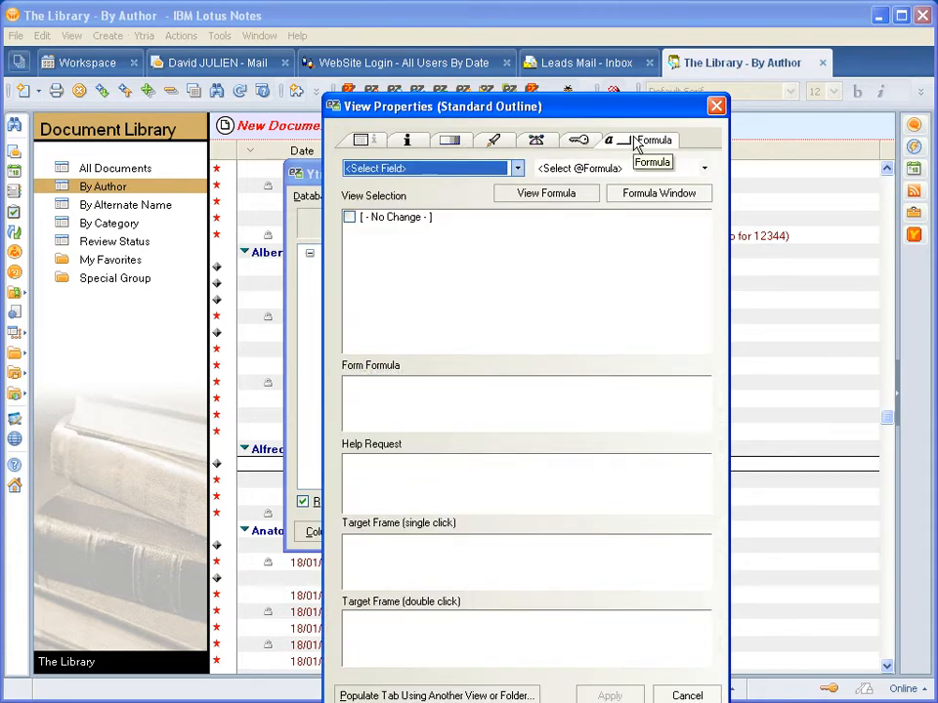
Step: Set the selected views' row colour to Celery and alternate rows to pale lavender, apply it, and leave viewEZ
{"action": "left_click", "coordinate": [447, 142]}
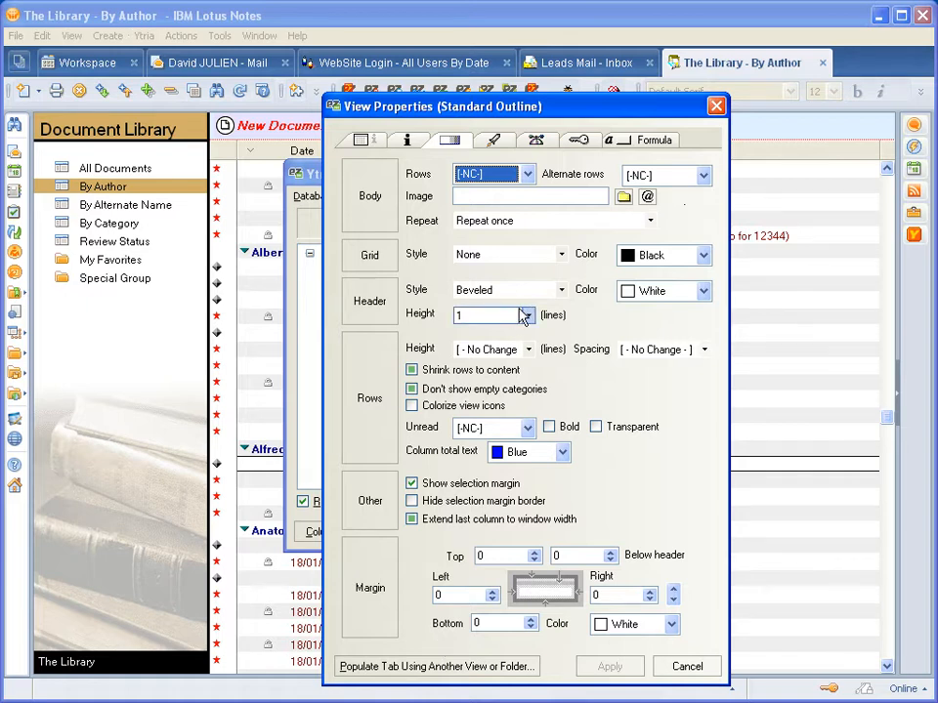
{"action": "left_click", "coordinate": [528, 174]}
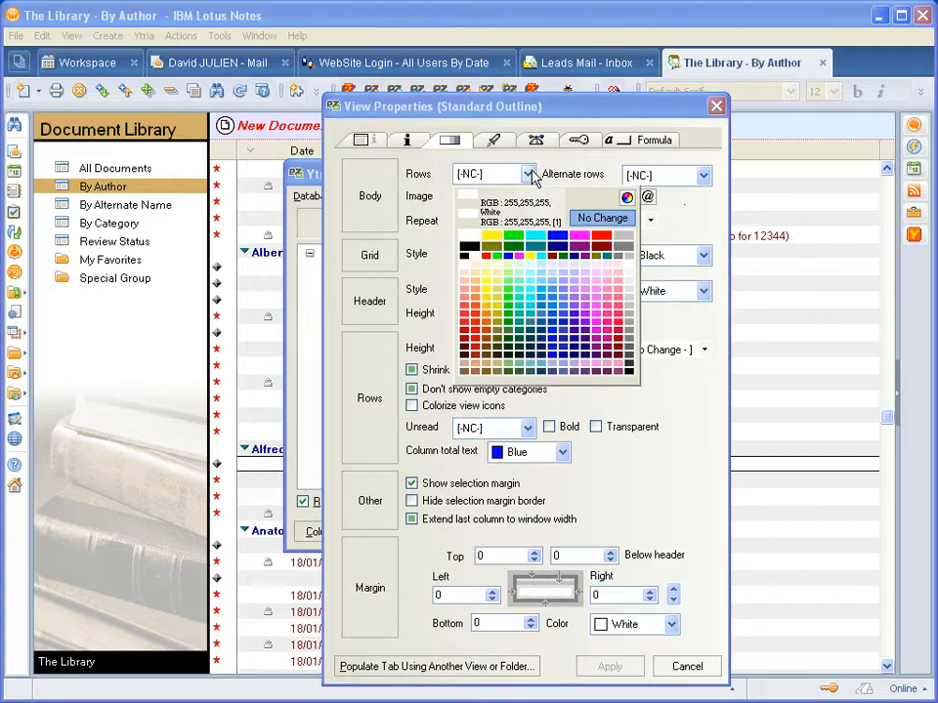
{"action": "left_click", "coordinate": [506, 273]}
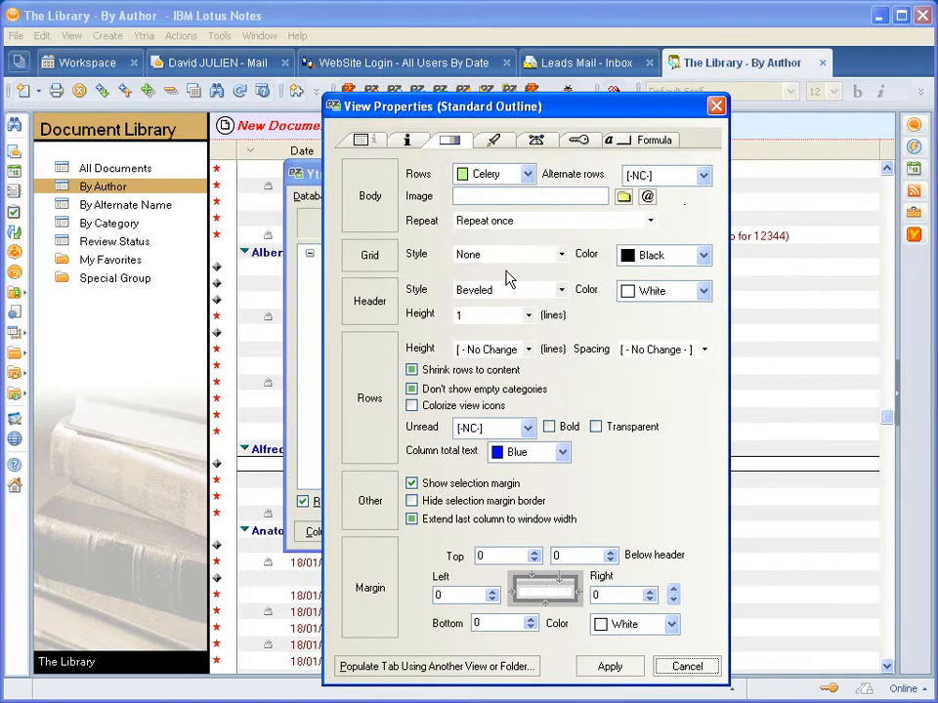
{"action": "left_click", "coordinate": [696, 179]}
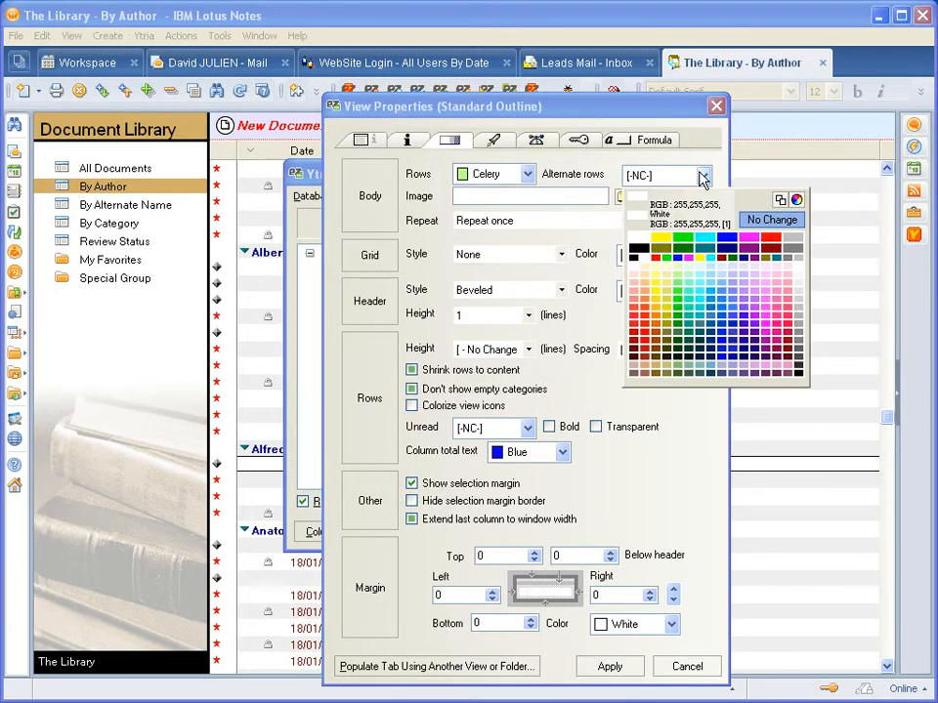
{"action": "left_click", "coordinate": [744, 274]}
{"action": "left_click", "coordinate": [610, 666]}
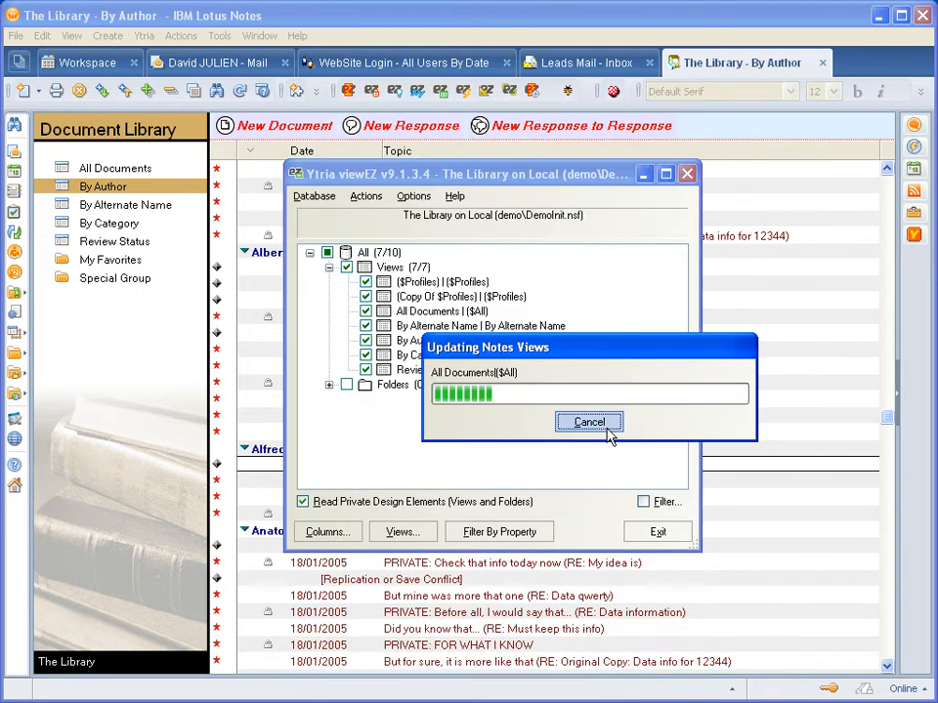
{"action": "key", "text": "Escape"}
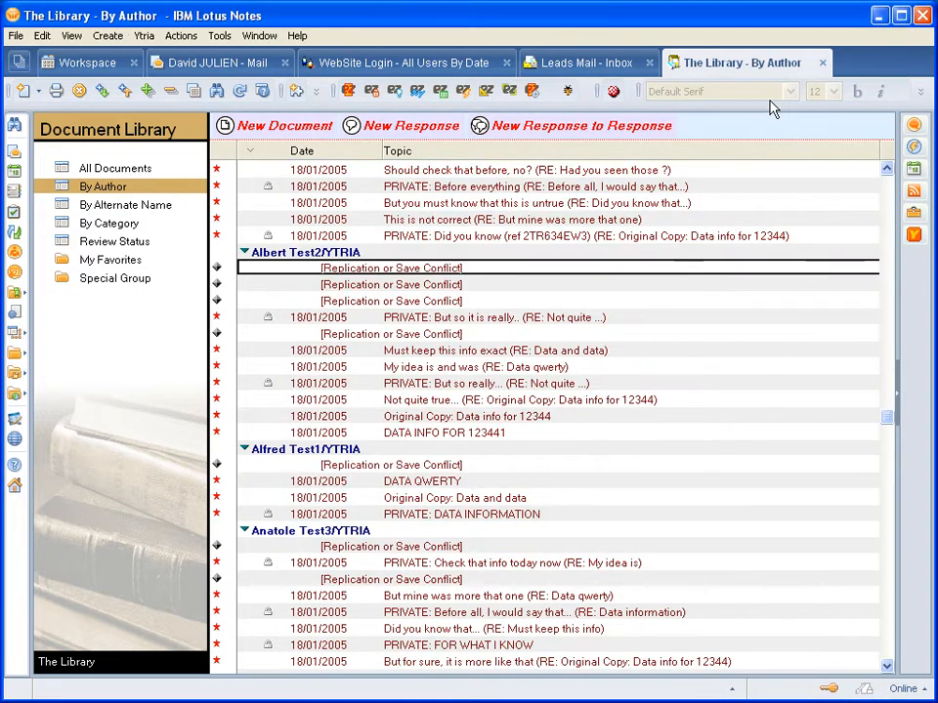
Step: Reopen The Library database and check the row colours in its By Author, By Category and Review Status views
{"action": "left_click", "coordinate": [822, 62]}
{"action": "double_click", "coordinate": [273, 374]}
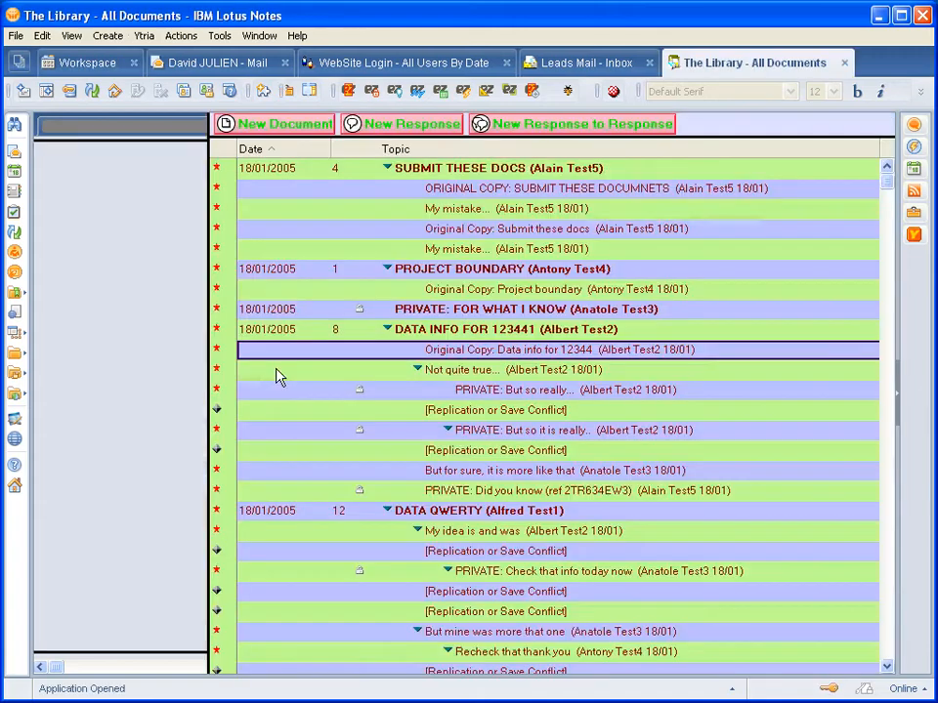
{"action": "left_click", "coordinate": [103, 187]}
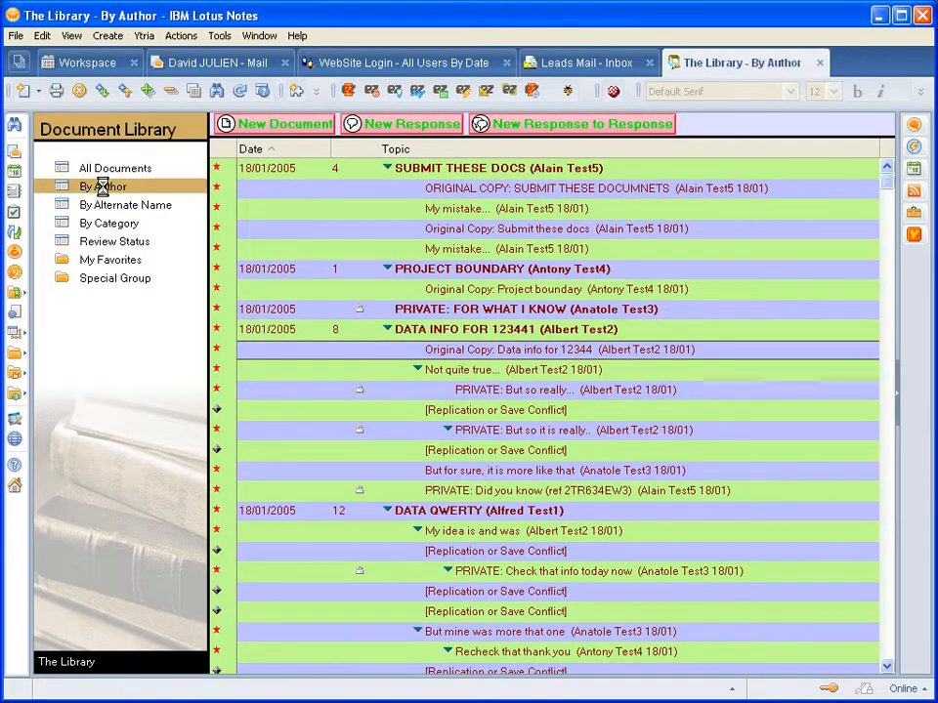
{"action": "left_click", "coordinate": [109, 224]}
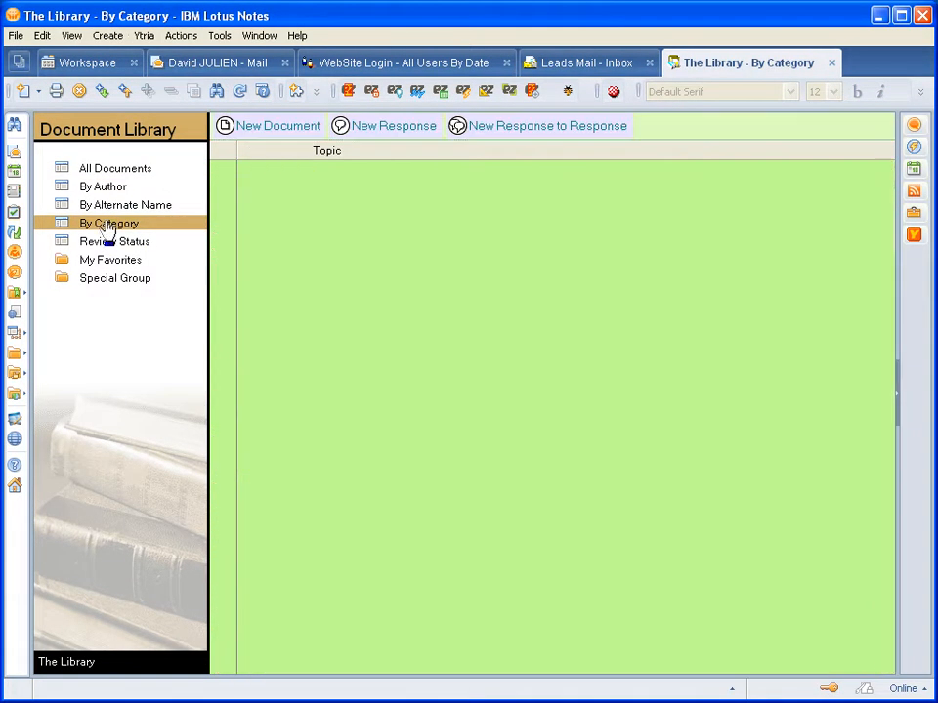
{"action": "left_click", "coordinate": [111, 245]}
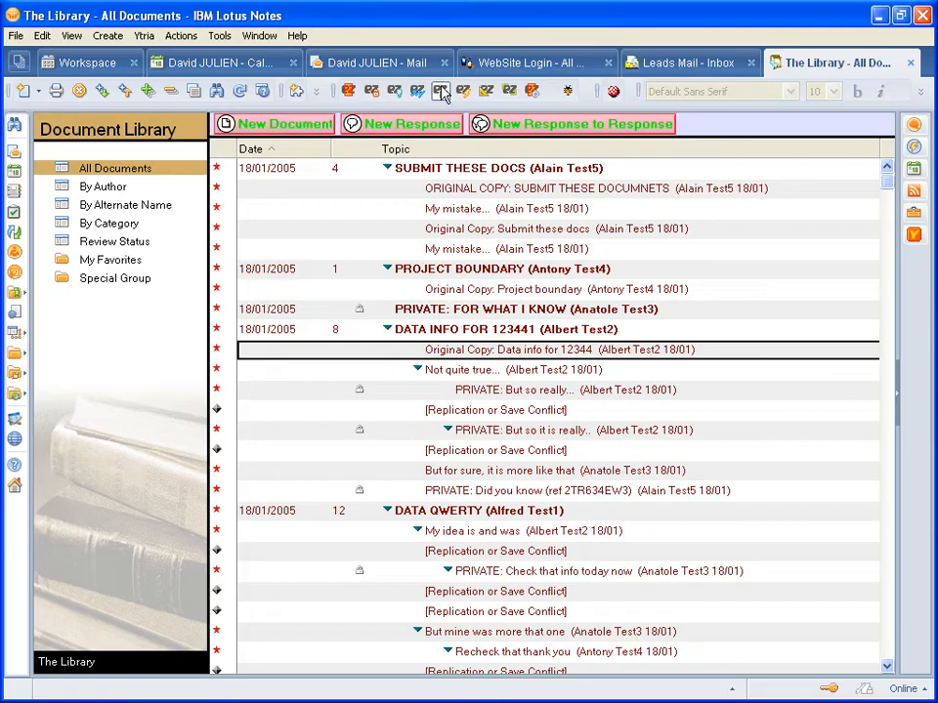
Step: Launch viewEZ on The Library, select all its views and folders, and open their columns
{"action": "left_click", "coordinate": [442, 91]}
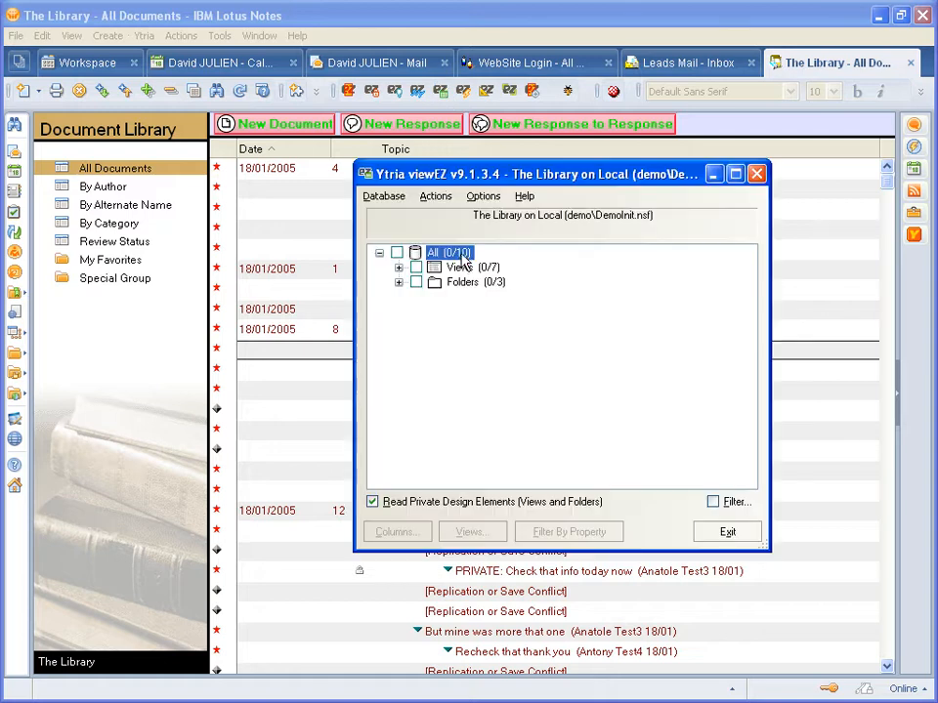
{"action": "left_click", "coordinate": [398, 267]}
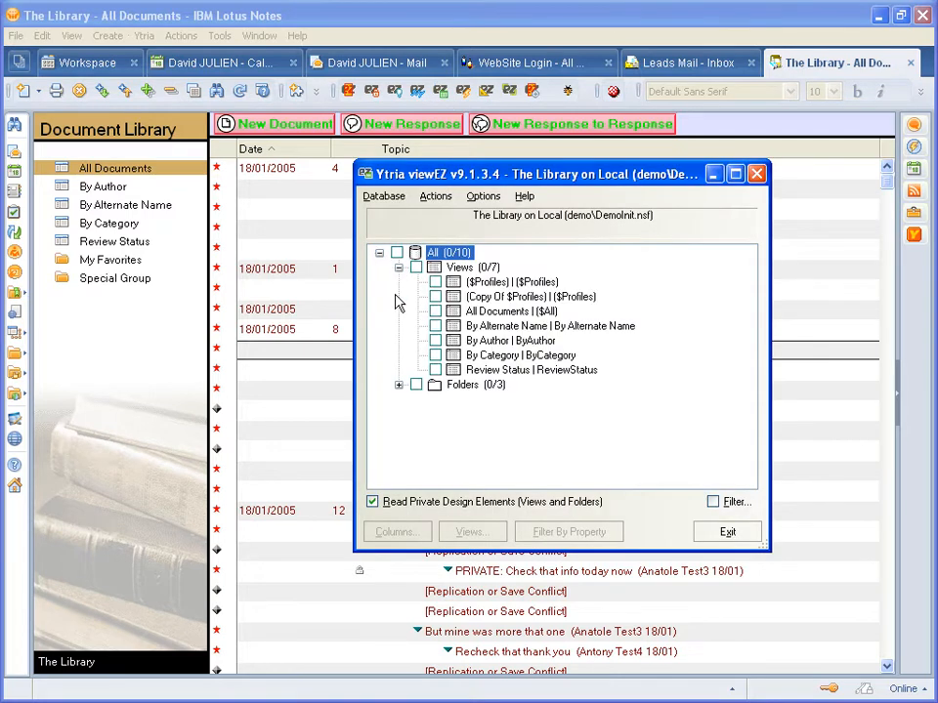
{"action": "left_click", "coordinate": [399, 384]}
{"action": "left_click", "coordinate": [397, 252]}
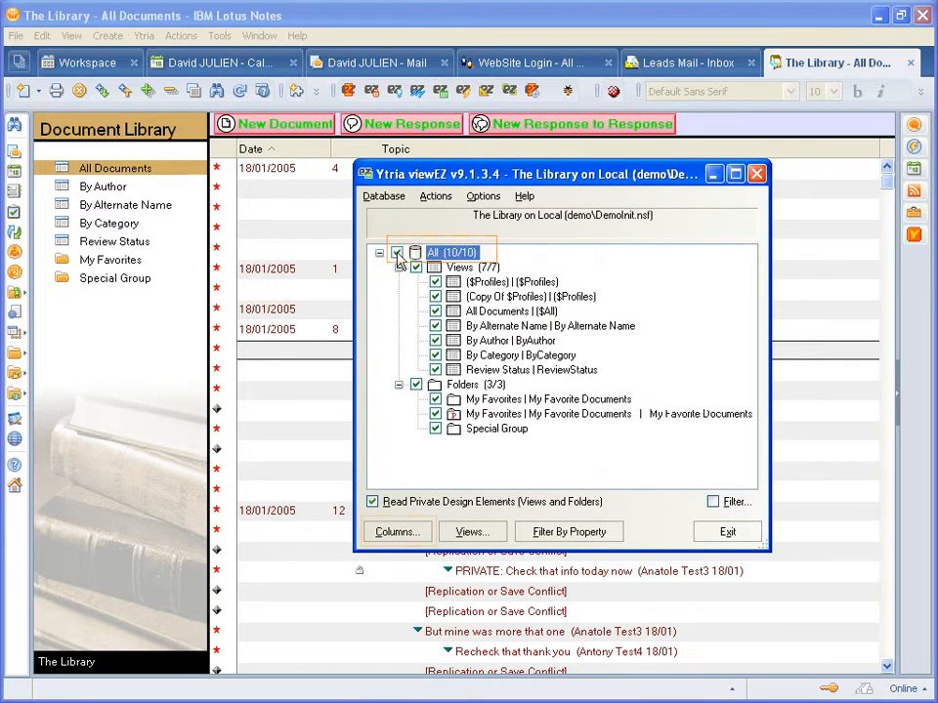
{"action": "left_click", "coordinate": [397, 533]}
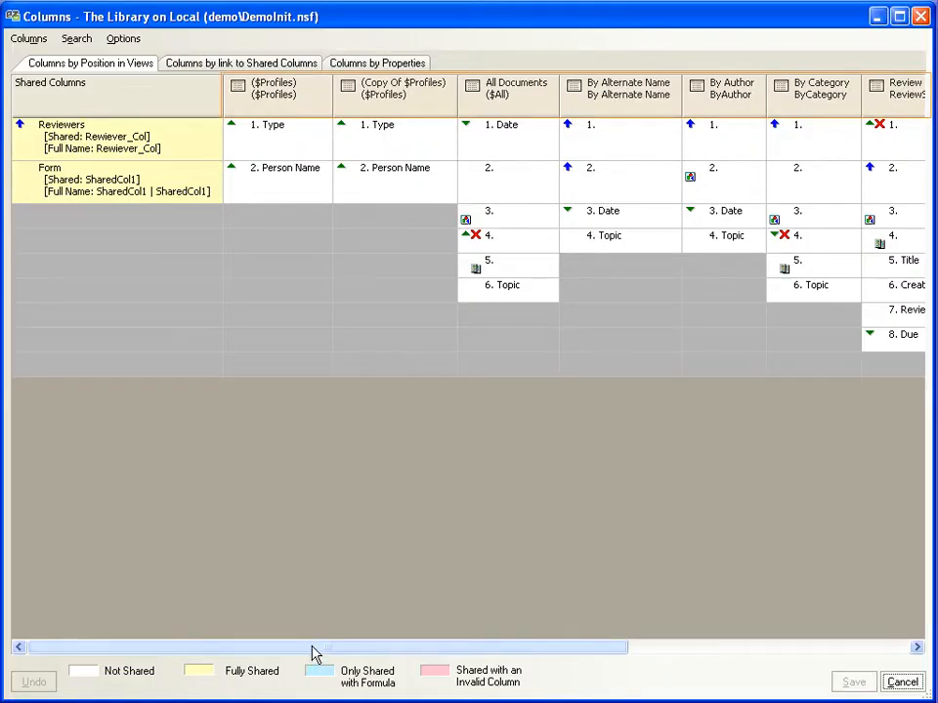
Step: List the columns by properties and add Tab2: Resort - type and Tab3: Font size to the grid
{"action": "left_click_drag", "start_coordinate": [318, 651], "coordinate": [293, 647]}
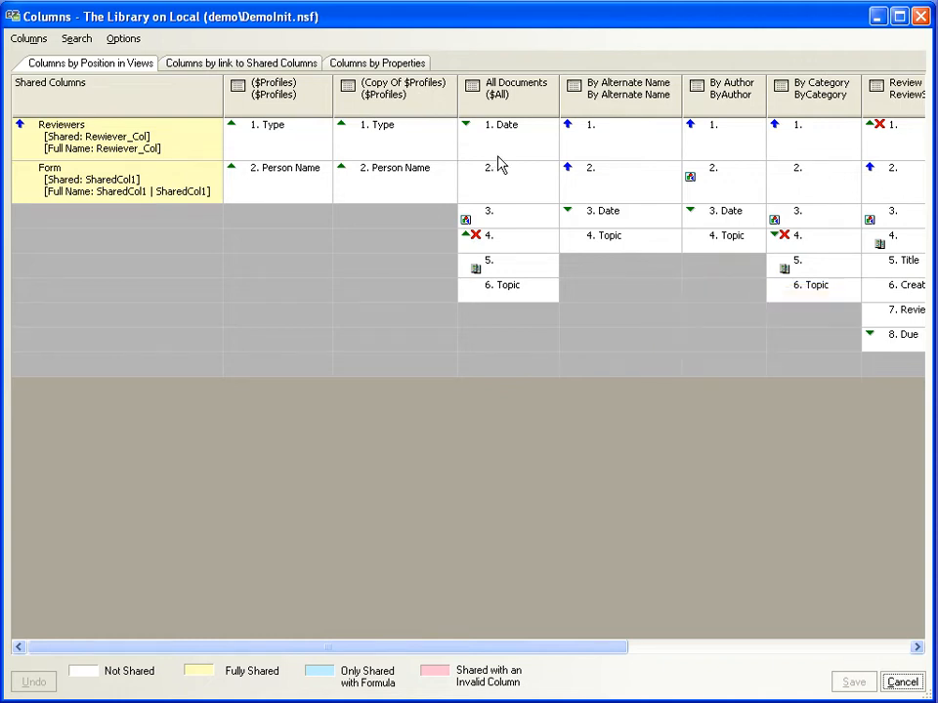
{"action": "left_click", "coordinate": [371, 63]}
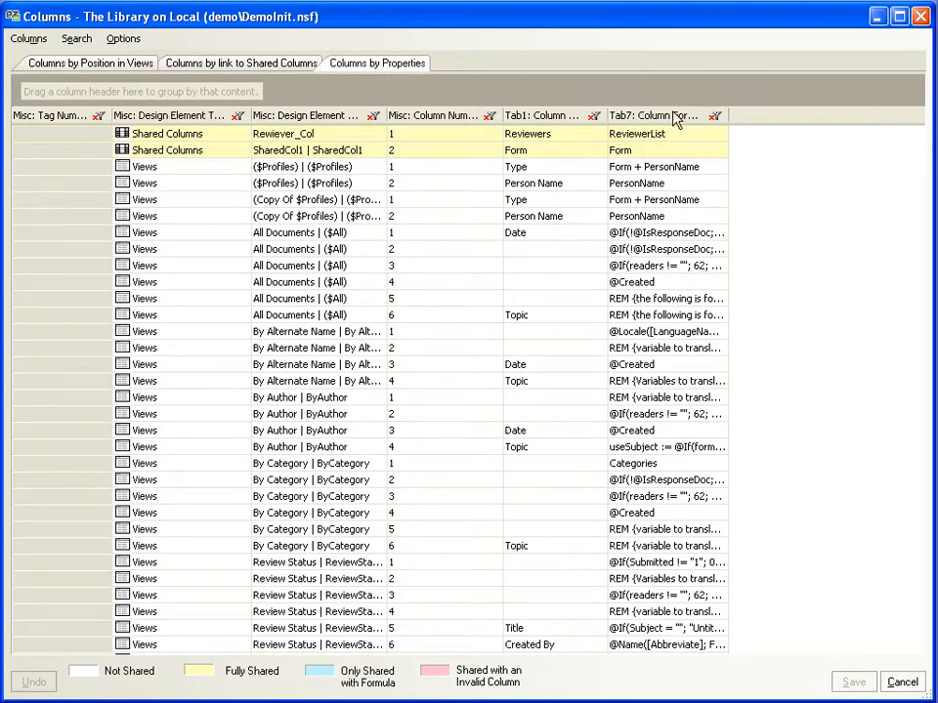
{"action": "right_click", "coordinate": [514, 200]}
{"action": "mouse_move", "coordinate": [581, 274]}
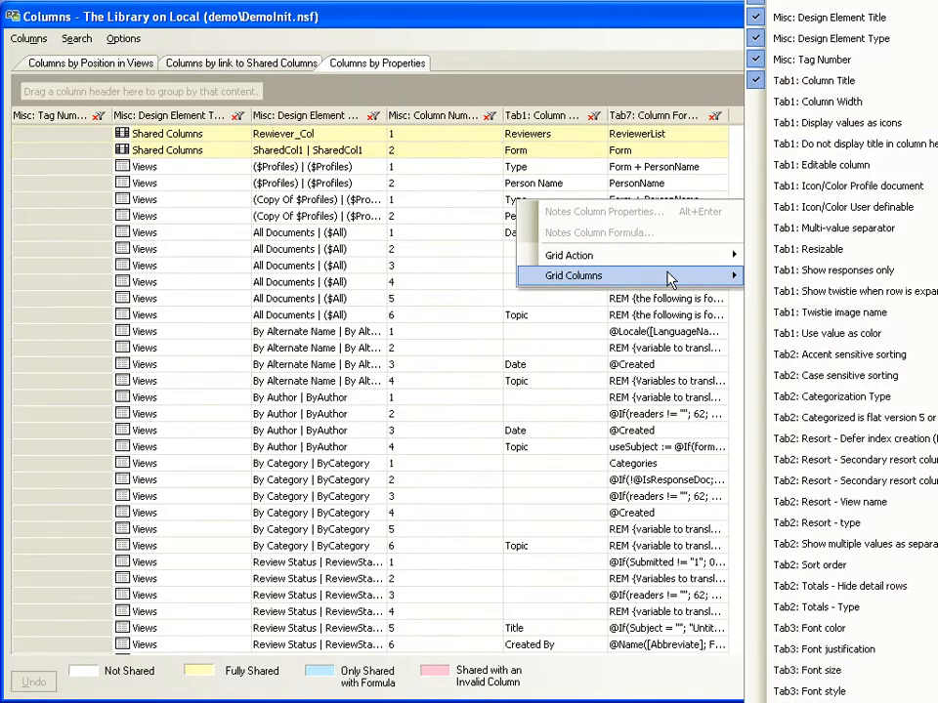
{"action": "left_click", "coordinate": [811, 525]}
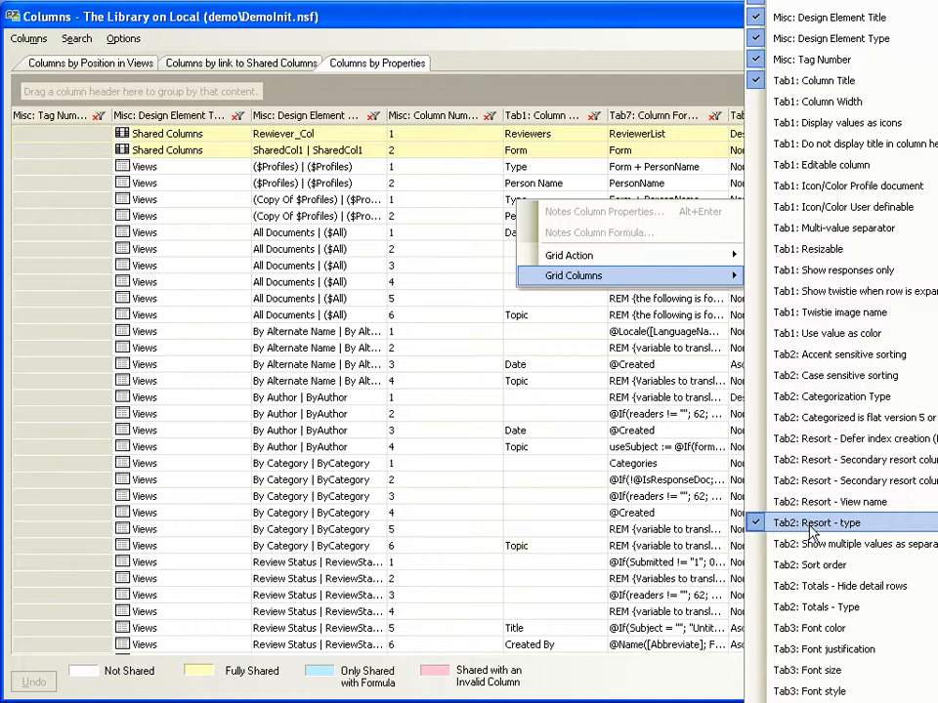
{"action": "left_click", "coordinate": [772, 670]}
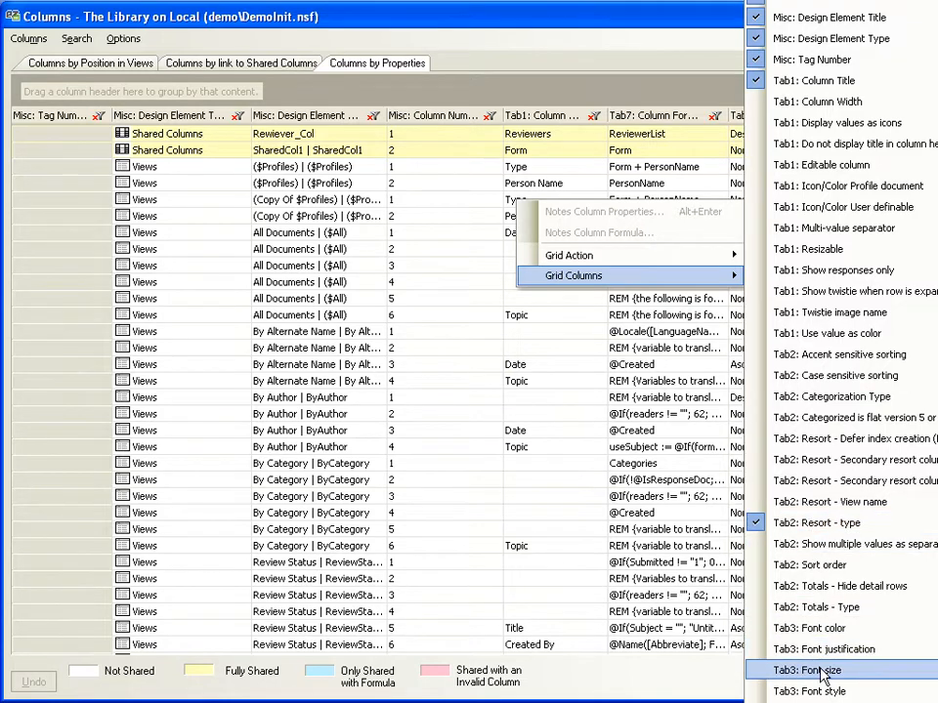
{"action": "left_click", "coordinate": [627, 485]}
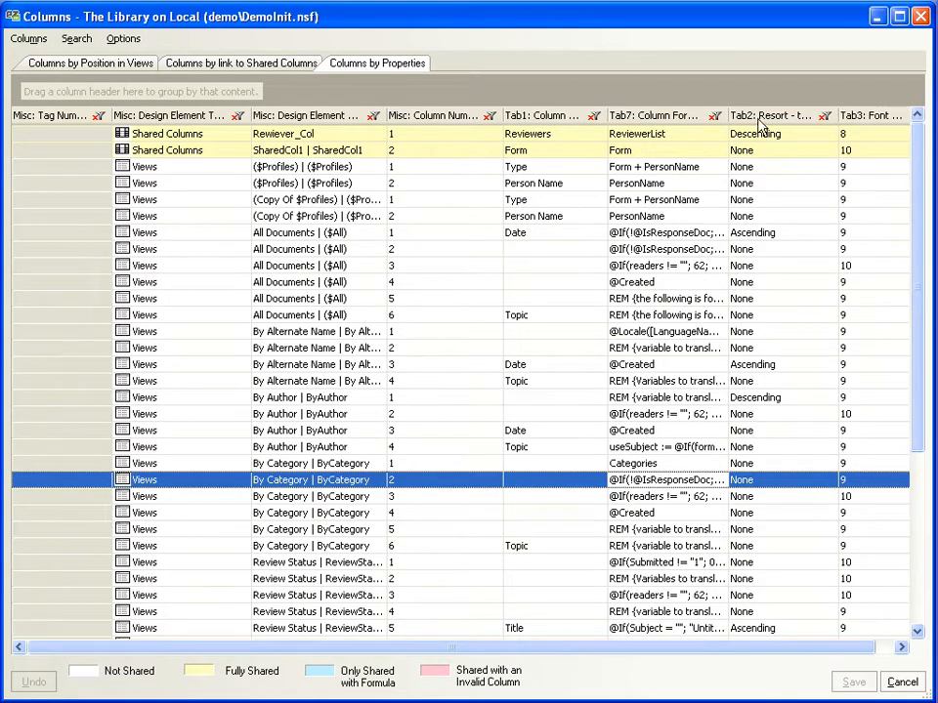
Step: Group the column list by Tab2: Resort - type and collapse the None group
{"action": "left_click_drag", "start_coordinate": [770, 115], "coordinate": [723, 96]}
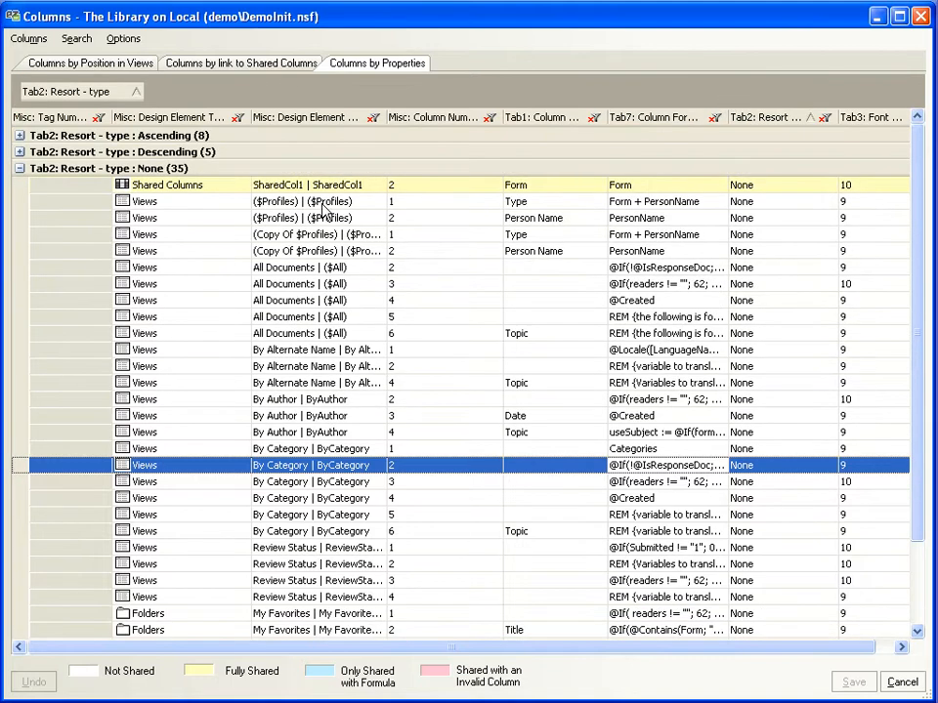
{"action": "left_click", "coordinate": [20, 168]}
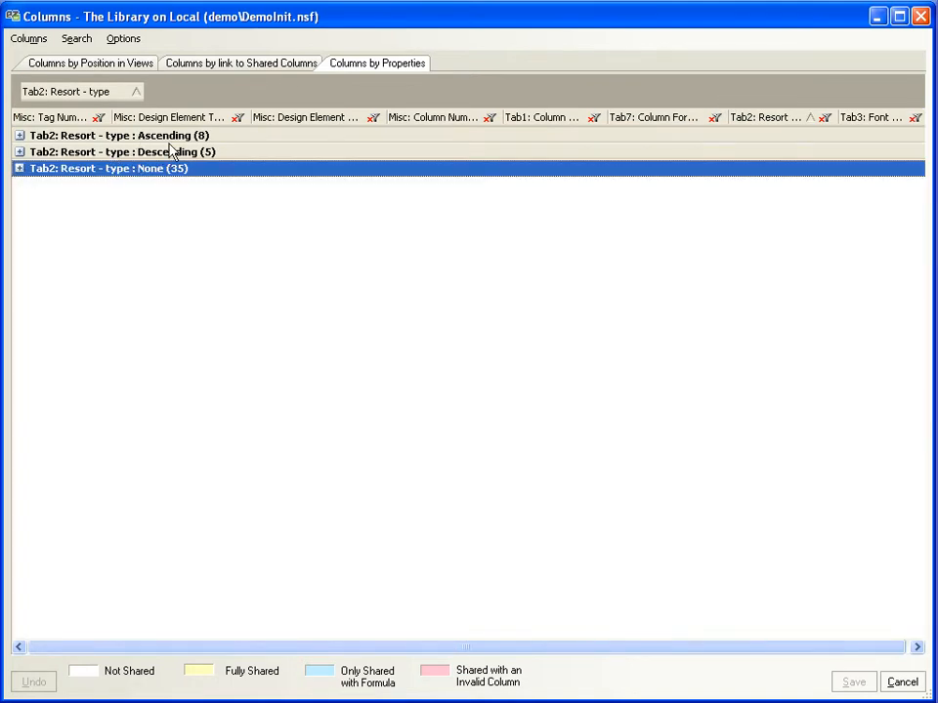
Step: Replace the resort type grouping with Tab3: Font size and expand the size 10 group
{"action": "left_click_drag", "start_coordinate": [112, 94], "coordinate": [117, 112]}
{"action": "left_click_drag", "start_coordinate": [862, 118], "coordinate": [841, 98]}
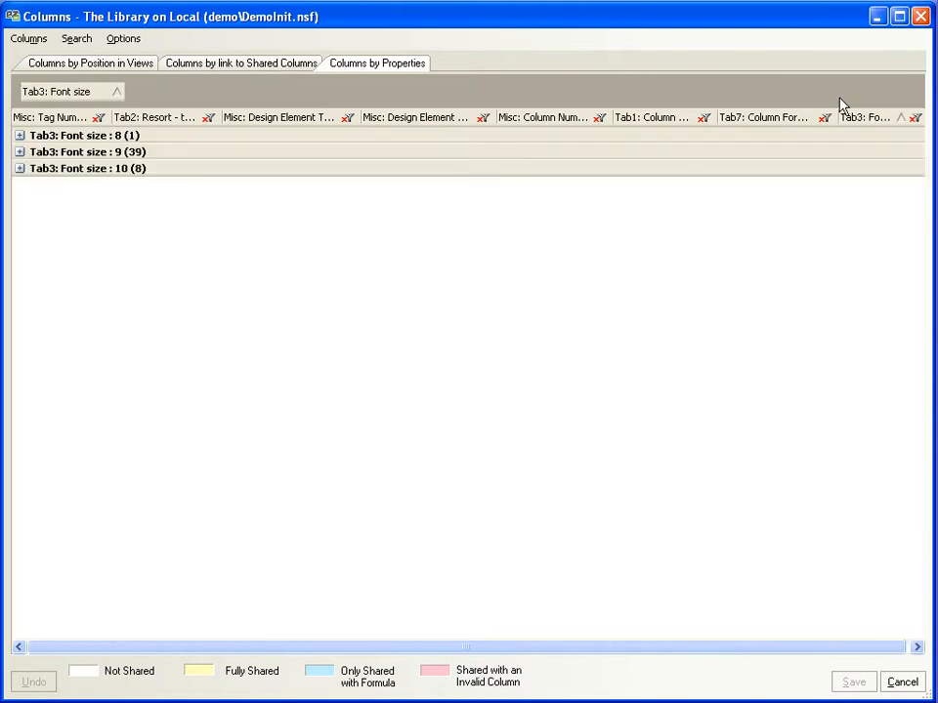
{"action": "left_click", "coordinate": [19, 169]}
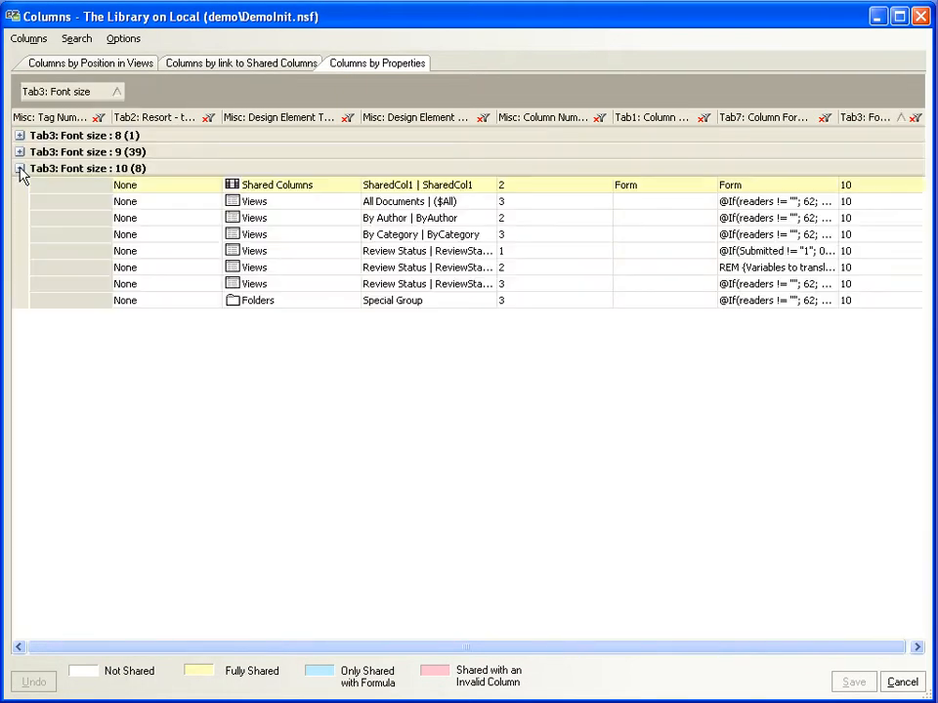
Step: Set the font size of all eight columns in the size 10 group to 8
{"action": "left_click", "coordinate": [207, 191]}
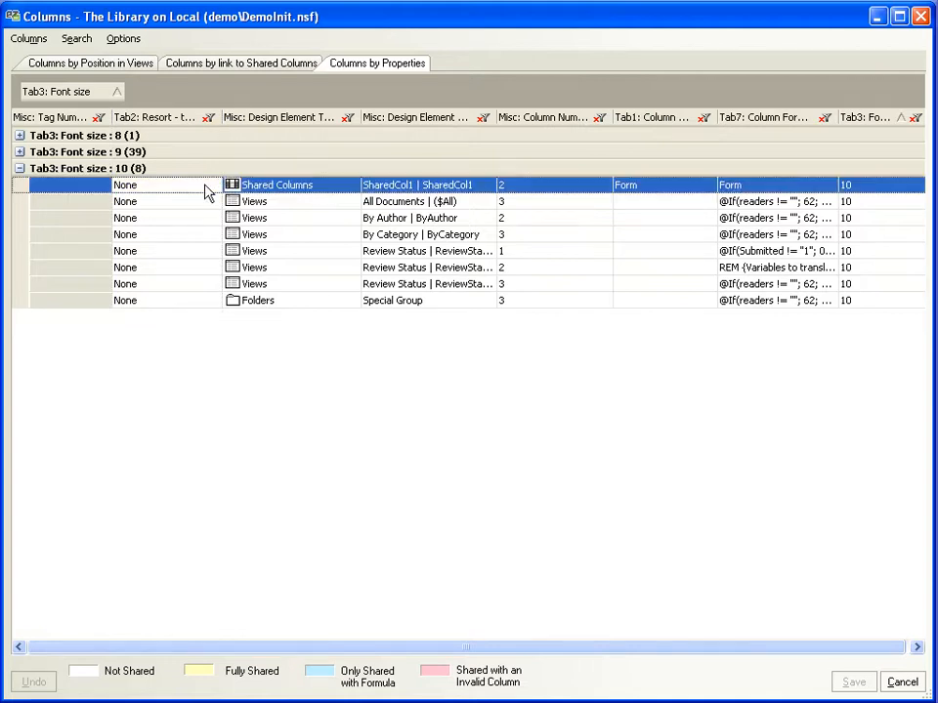
{"action": "left_click", "coordinate": [211, 302], "text": "shift"}
{"action": "right_click", "coordinate": [311, 259]}
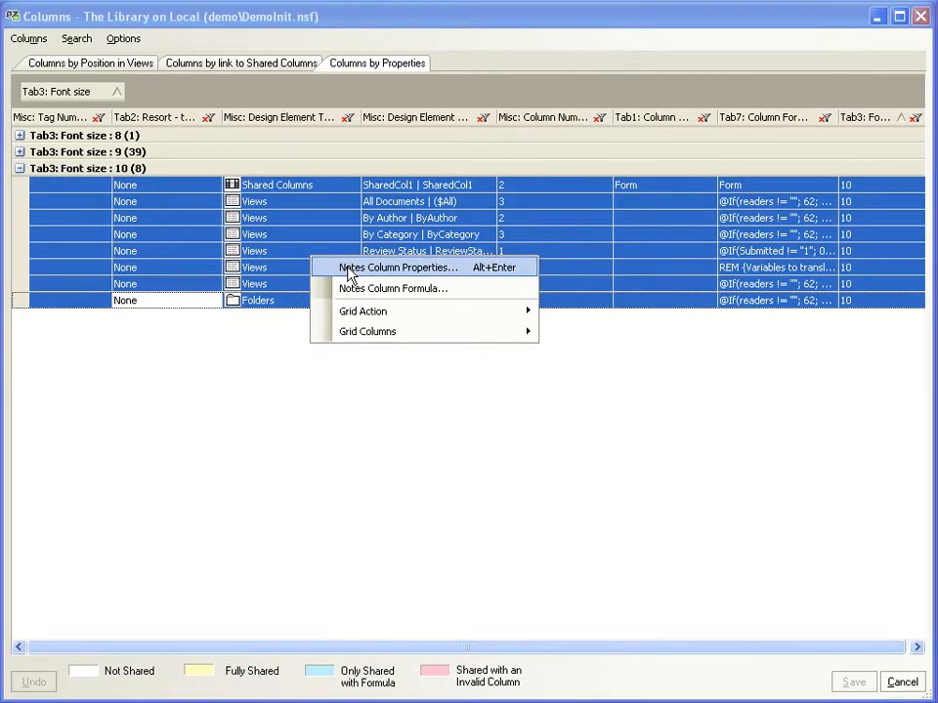
{"action": "left_click", "coordinate": [350, 272]}
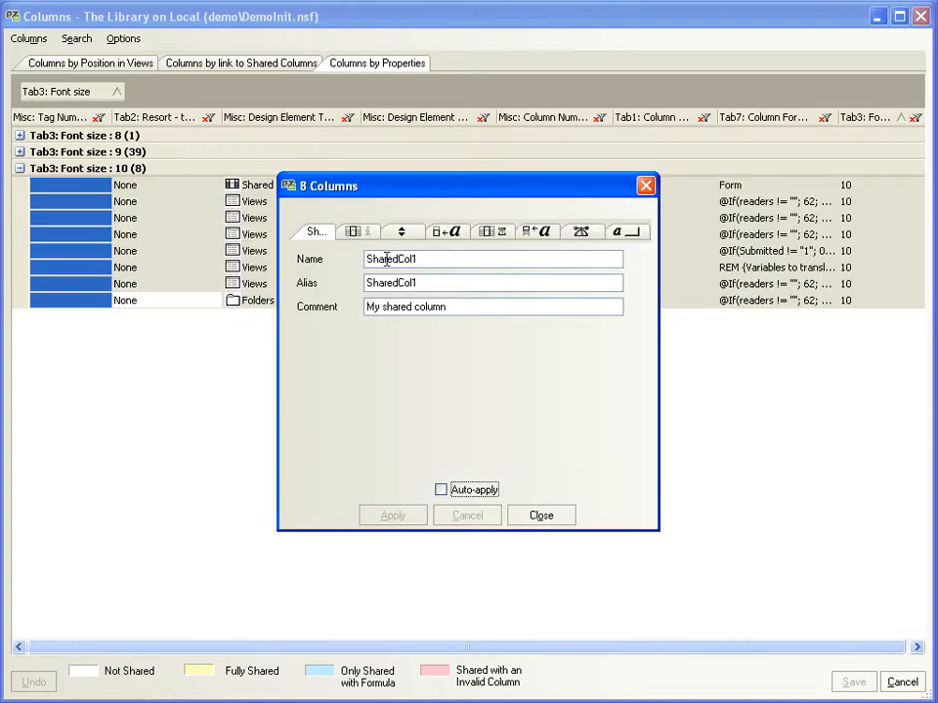
{"action": "left_click", "coordinate": [451, 236]}
{"action": "left_click", "coordinate": [443, 273]}
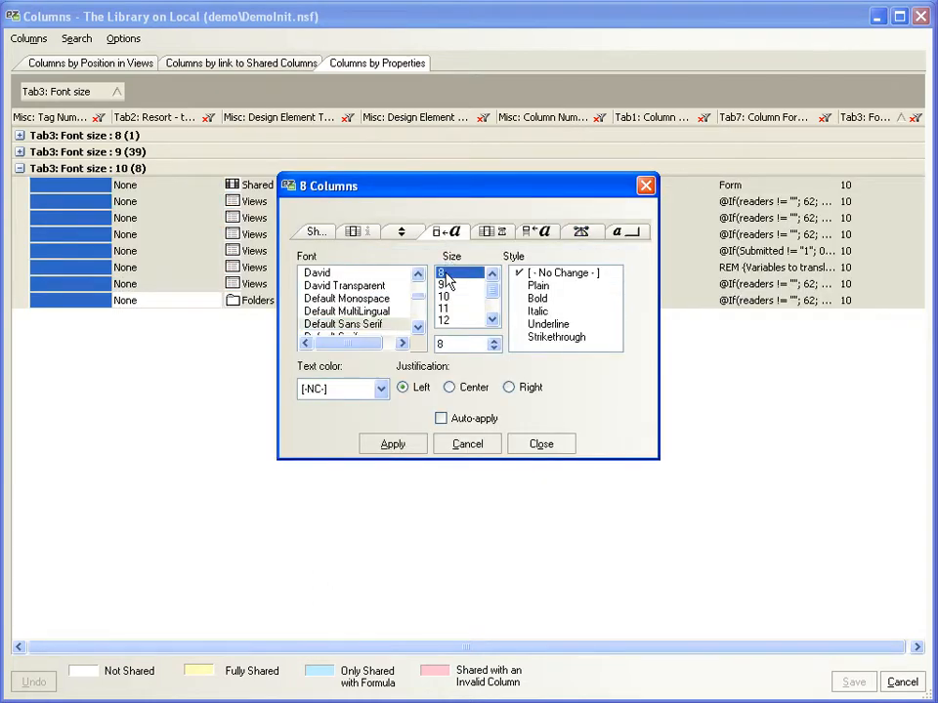
{"action": "left_click", "coordinate": [393, 446]}
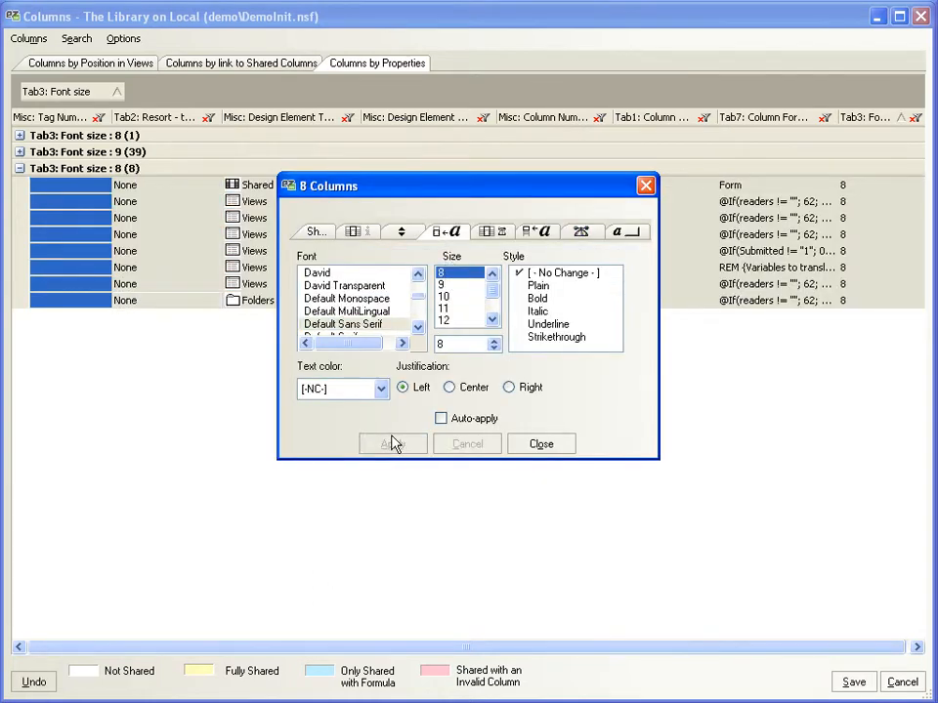
{"action": "left_click", "coordinate": [539, 444]}
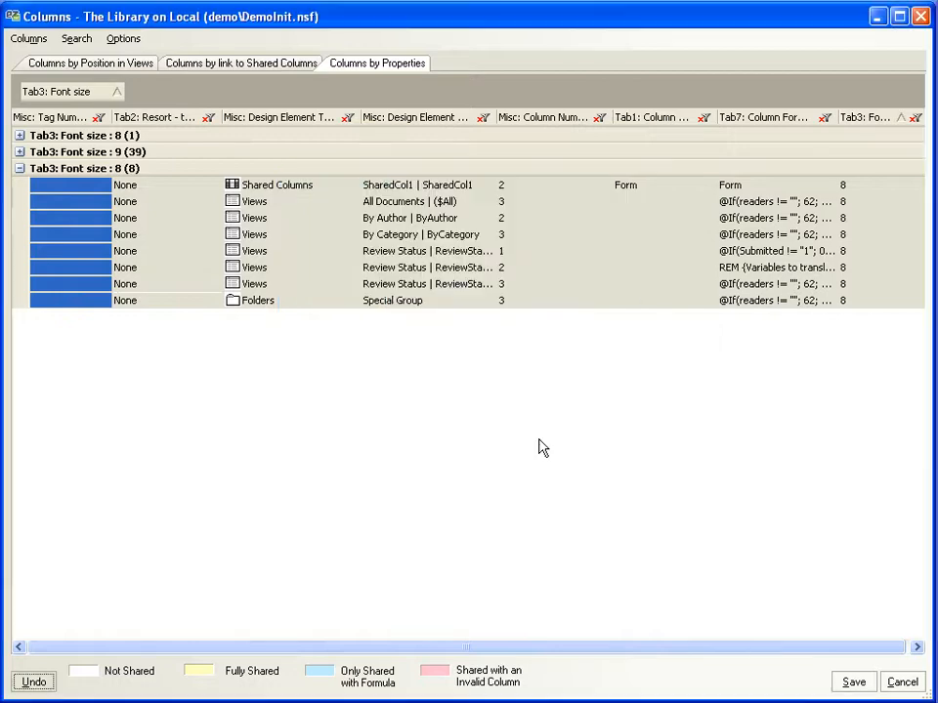
Step: Reverse the Tab3: Font size sort order to regroup the list, expand the size 8 group, and save the column changes
{"action": "left_click", "coordinate": [75, 96]}
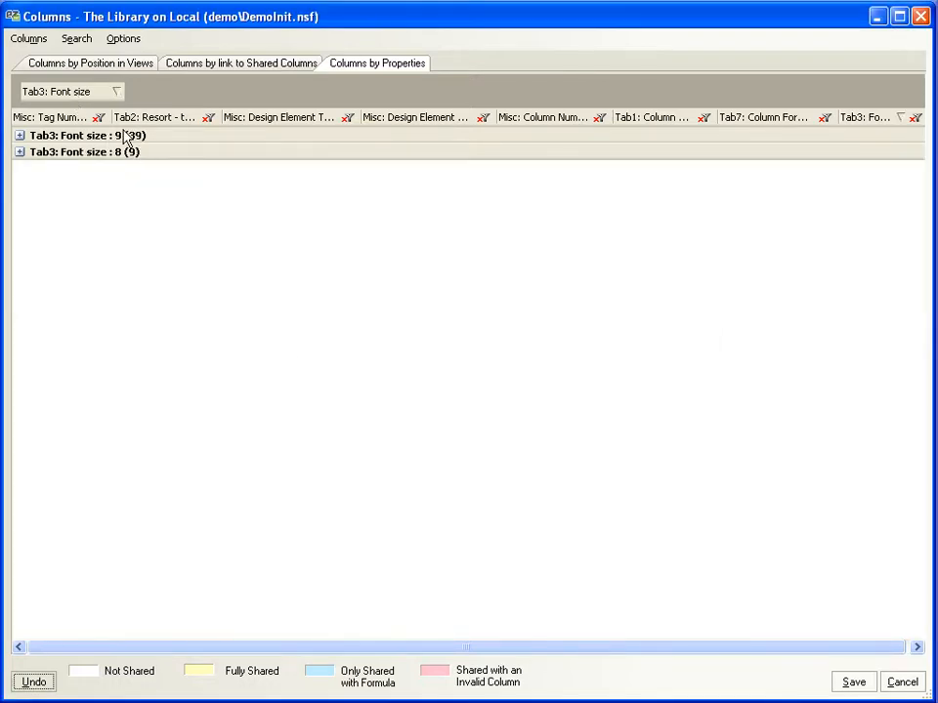
{"action": "left_click", "coordinate": [20, 153]}
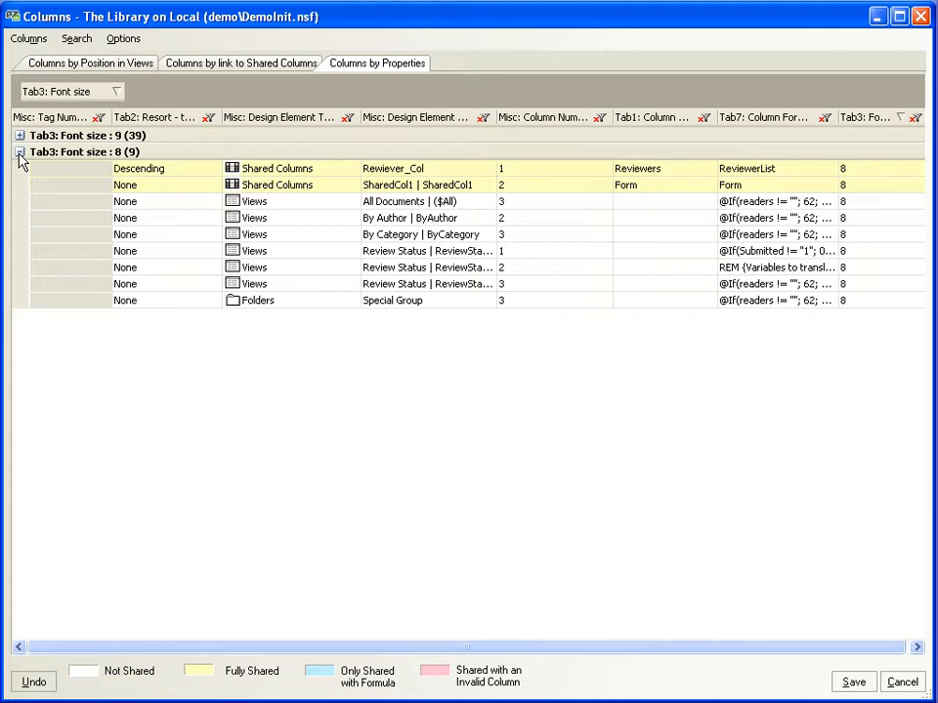
{"action": "left_click", "coordinate": [855, 684]}
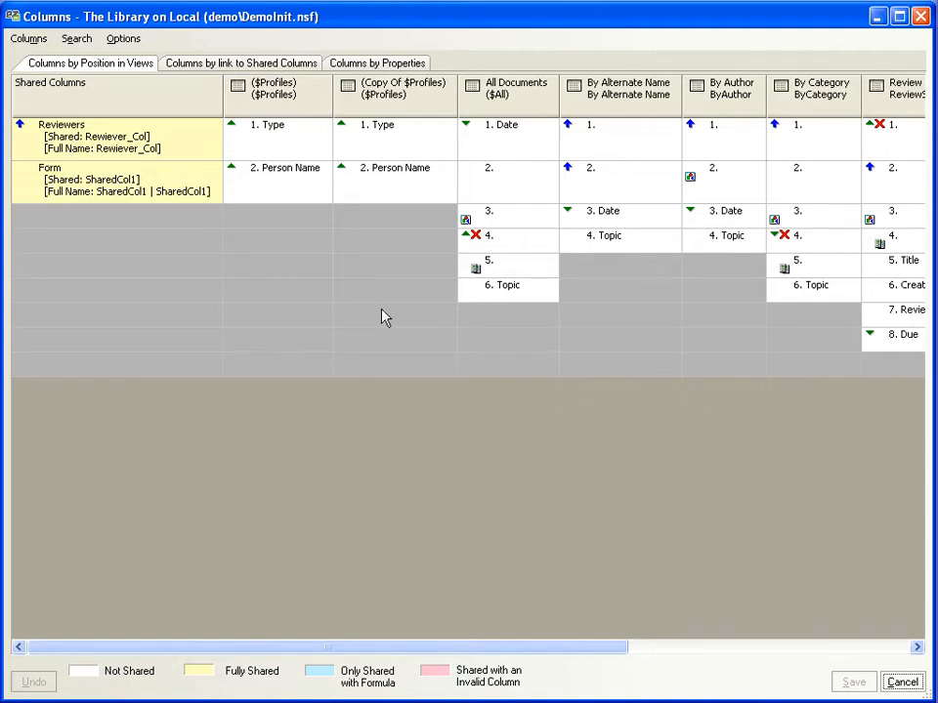
Step: Analyze the column formulas across all views using Exact Match with Check Family enabled
{"action": "left_click", "coordinate": [75, 41]}
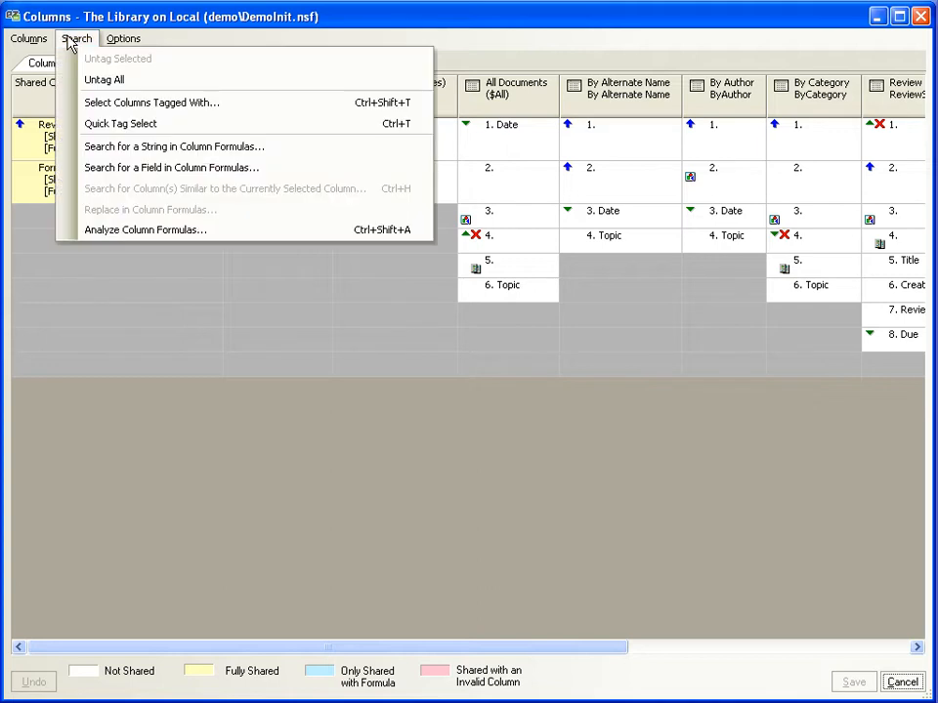
{"action": "left_click", "coordinate": [147, 230]}
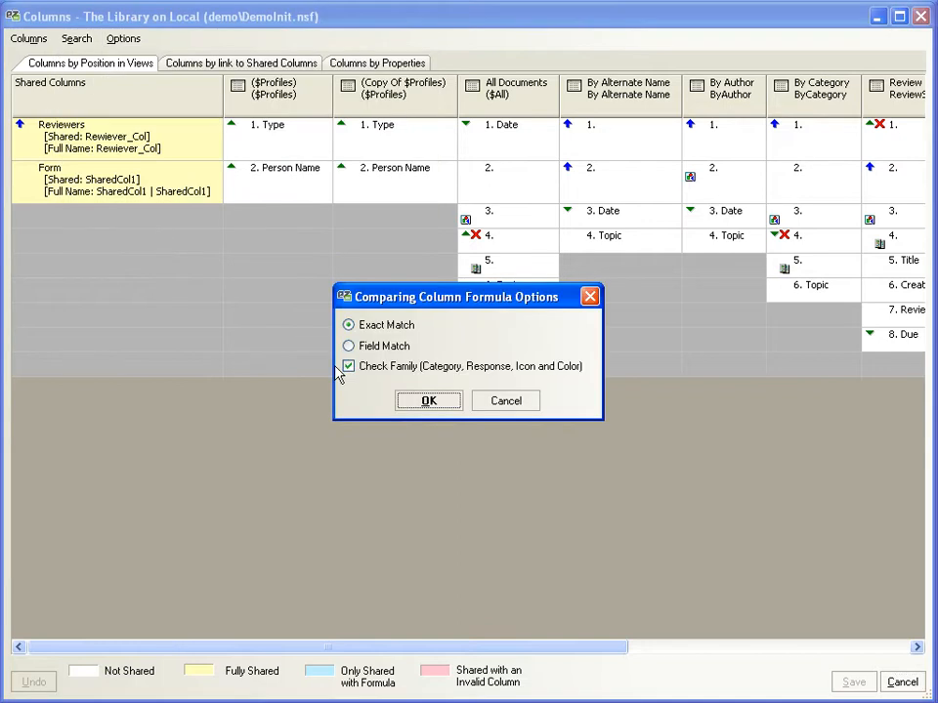
{"action": "left_click", "coordinate": [431, 406]}
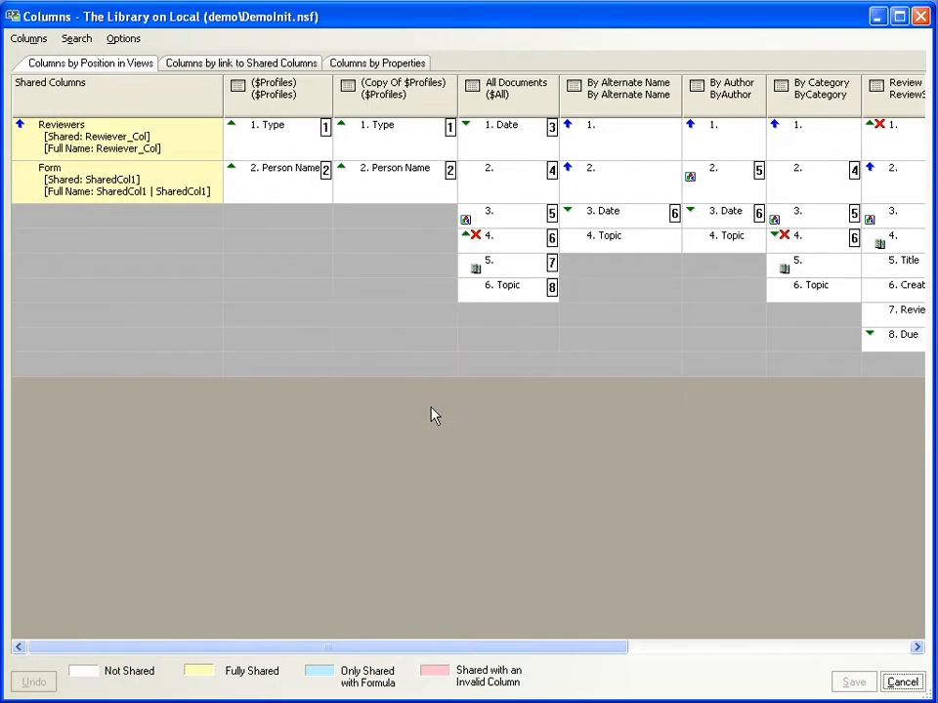
Step: Quick-select all columns that share the tag of column 3 in the All Documents view
{"action": "left_click", "coordinate": [520, 223]}
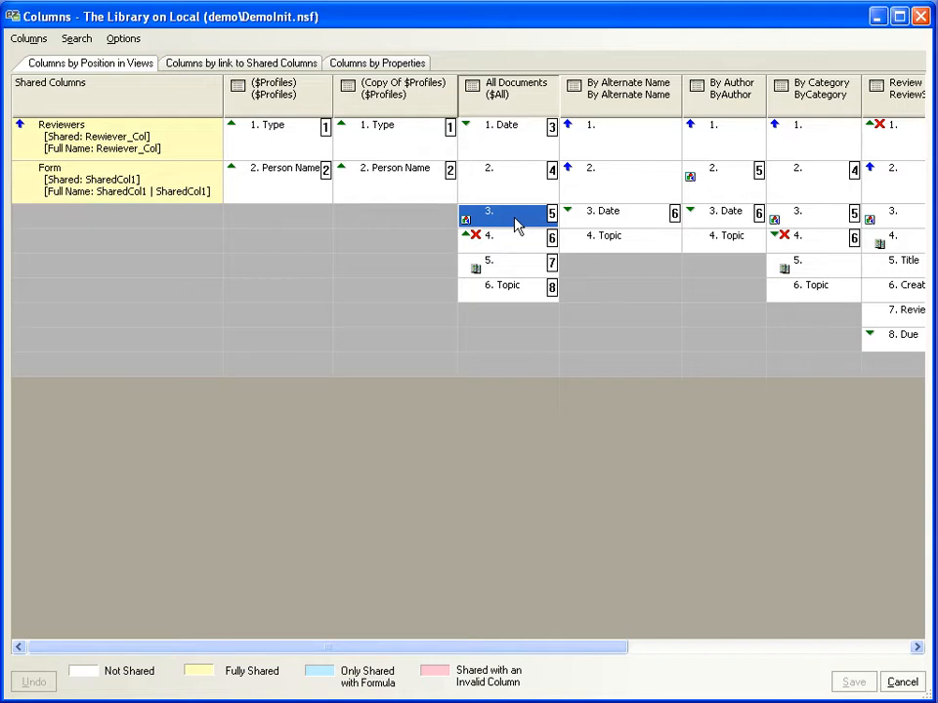
{"action": "left_click", "coordinate": [73, 43]}
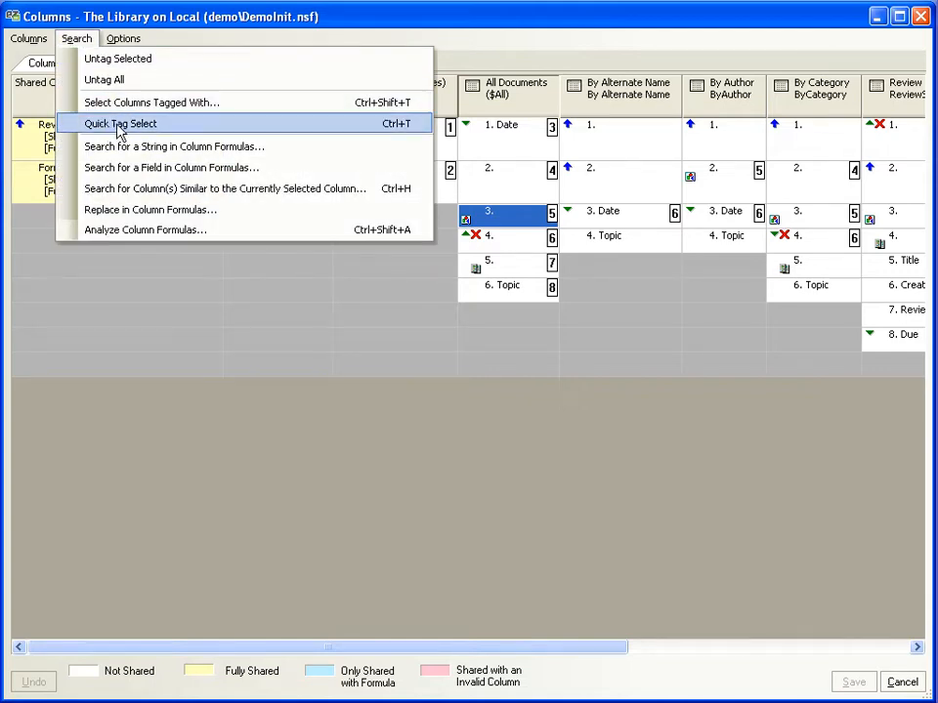
{"action": "left_click", "coordinate": [397, 124]}
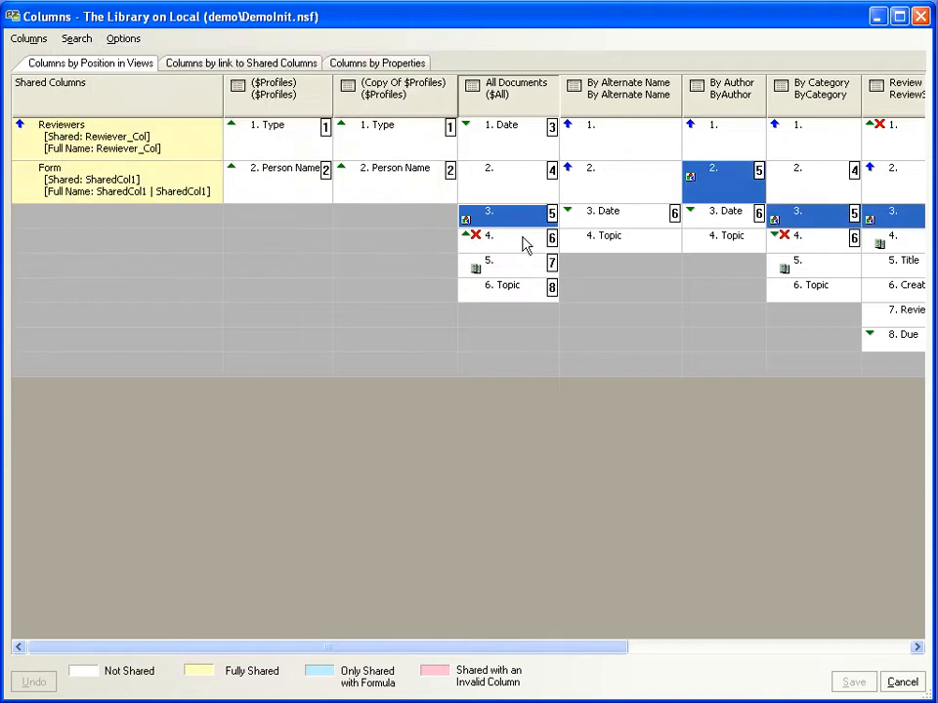
Step: Compare the formulas of the selected tag 5 columns side by side, and close the comparison
{"action": "right_click", "coordinate": [522, 227]}
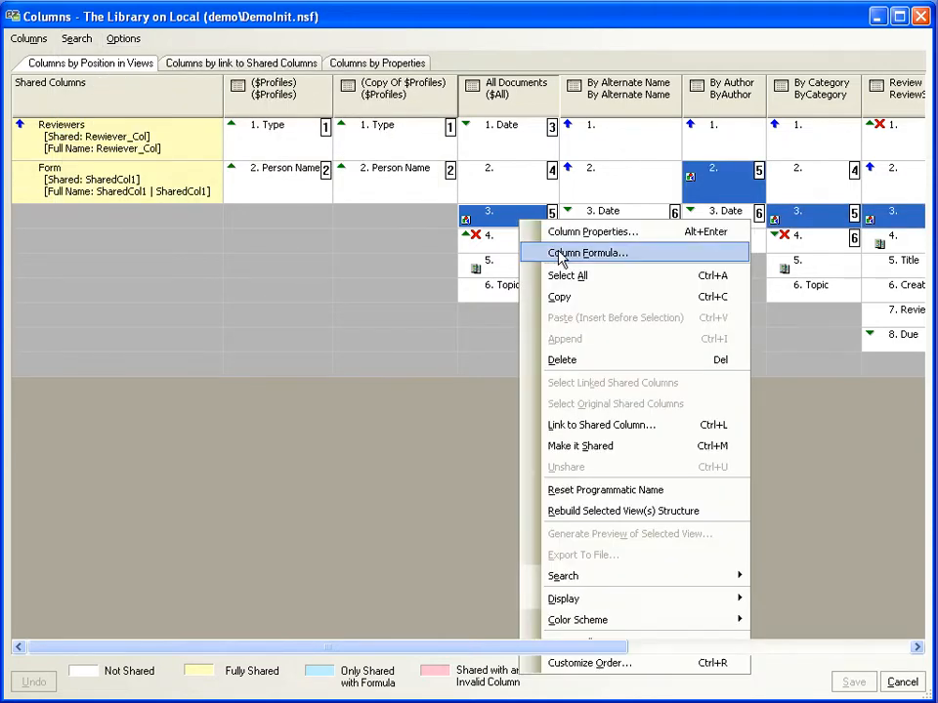
{"action": "left_click", "coordinate": [533, 254]}
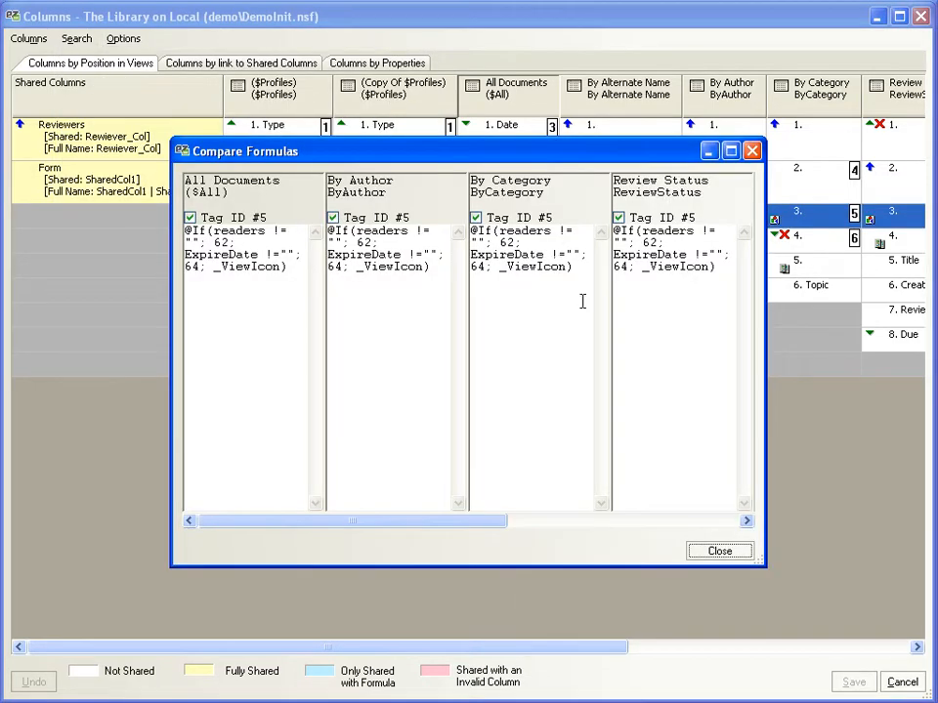
{"action": "left_click", "coordinate": [733, 551]}
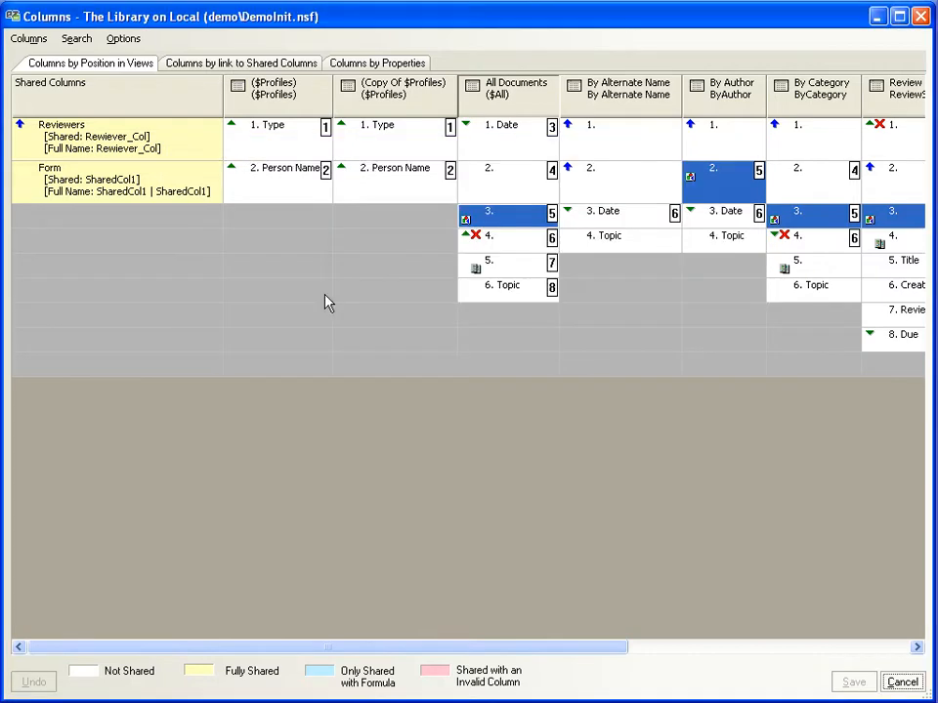
Step: Copy columns 3 to 6 of the All Documents view into the ($Profiles) and (Copy Of $Profiles) views
{"action": "left_click", "coordinate": [78, 42]}
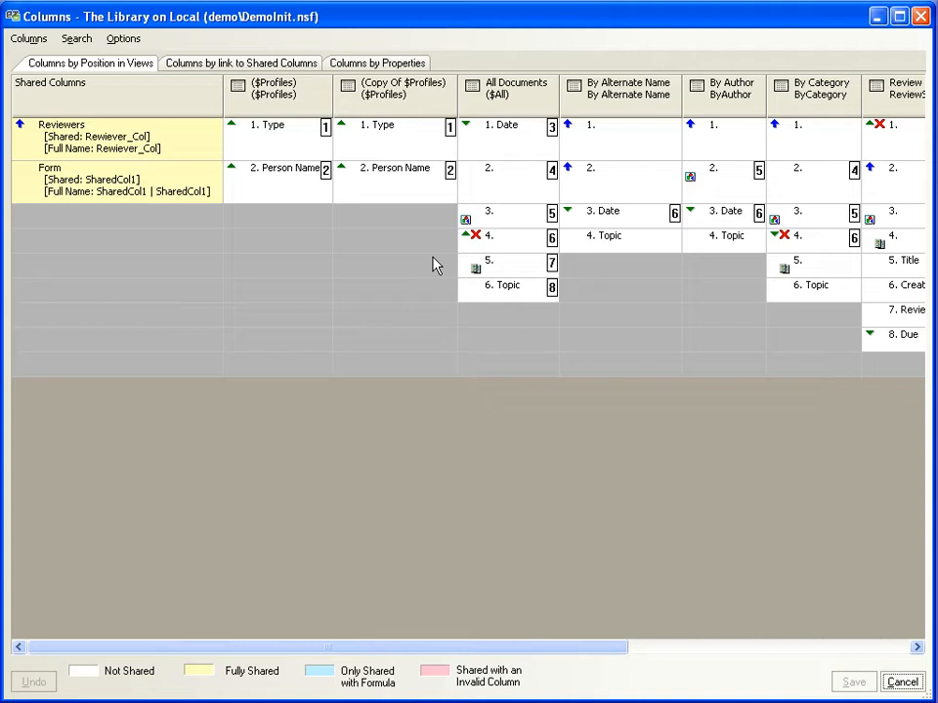
{"action": "left_click", "coordinate": [528, 221]}
{"action": "left_click", "coordinate": [518, 297], "text": "shift"}
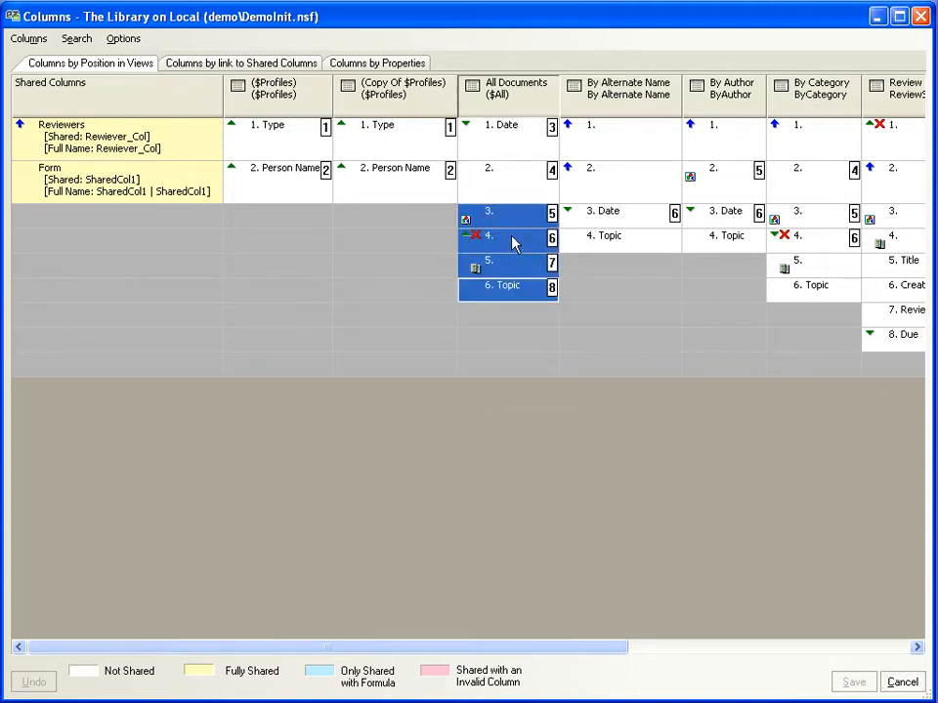
{"action": "left_click_drag", "start_coordinate": [515, 243], "coordinate": [310, 244]}
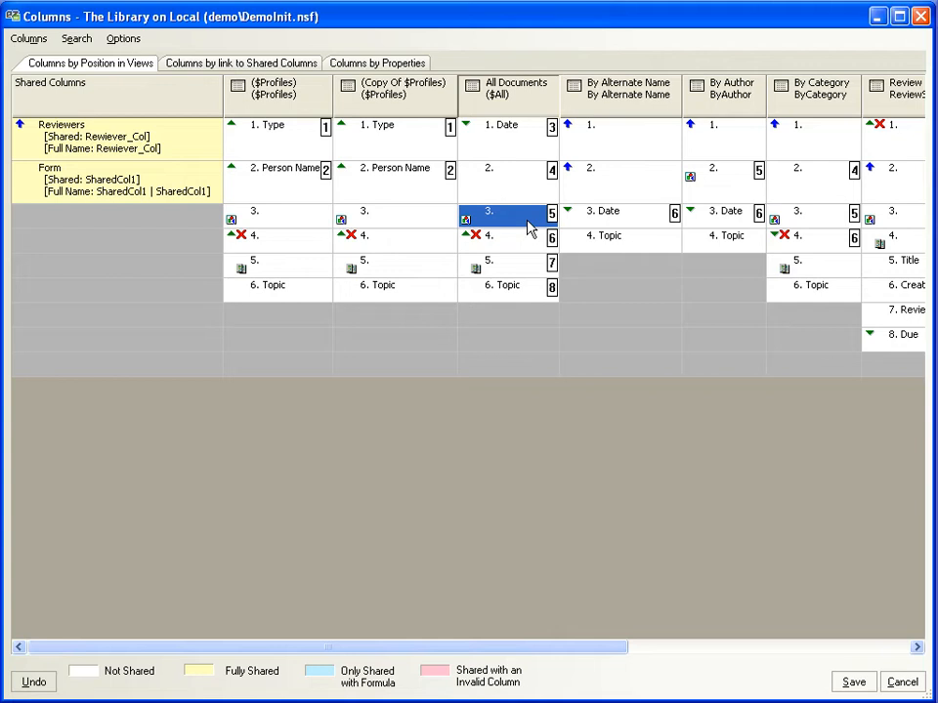
Step: Select all columns tagged 5 and change their font to David Transparent
{"action": "double_click", "coordinate": [528, 222]}
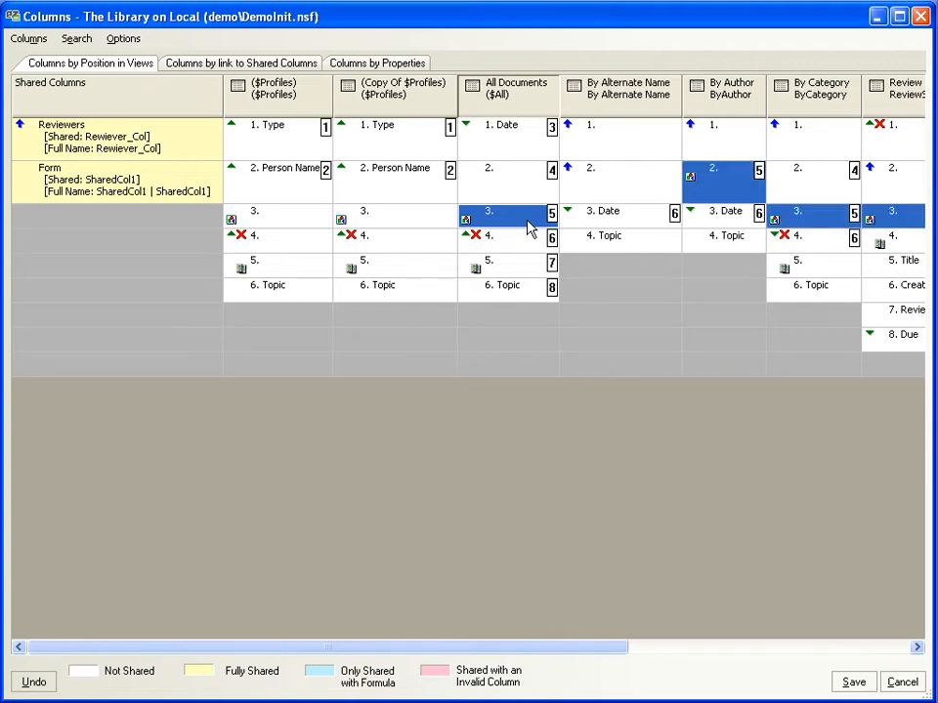
{"action": "right_click", "coordinate": [515, 224]}
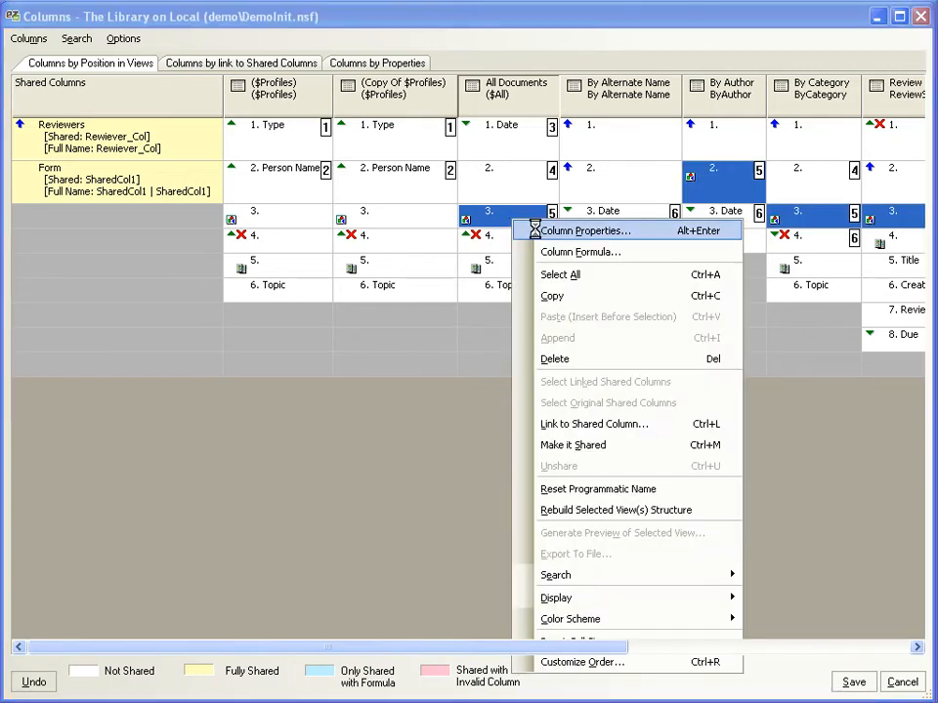
{"action": "left_click", "coordinate": [535, 231]}
{"action": "left_click", "coordinate": [423, 235]}
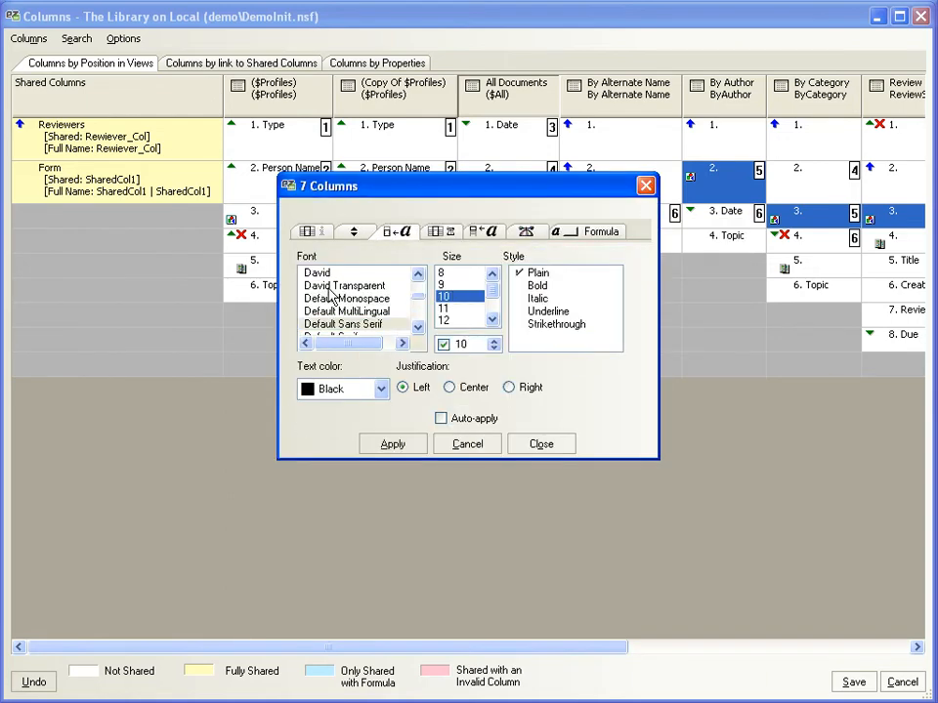
{"action": "left_click", "coordinate": [329, 286]}
{"action": "left_click", "coordinate": [403, 445]}
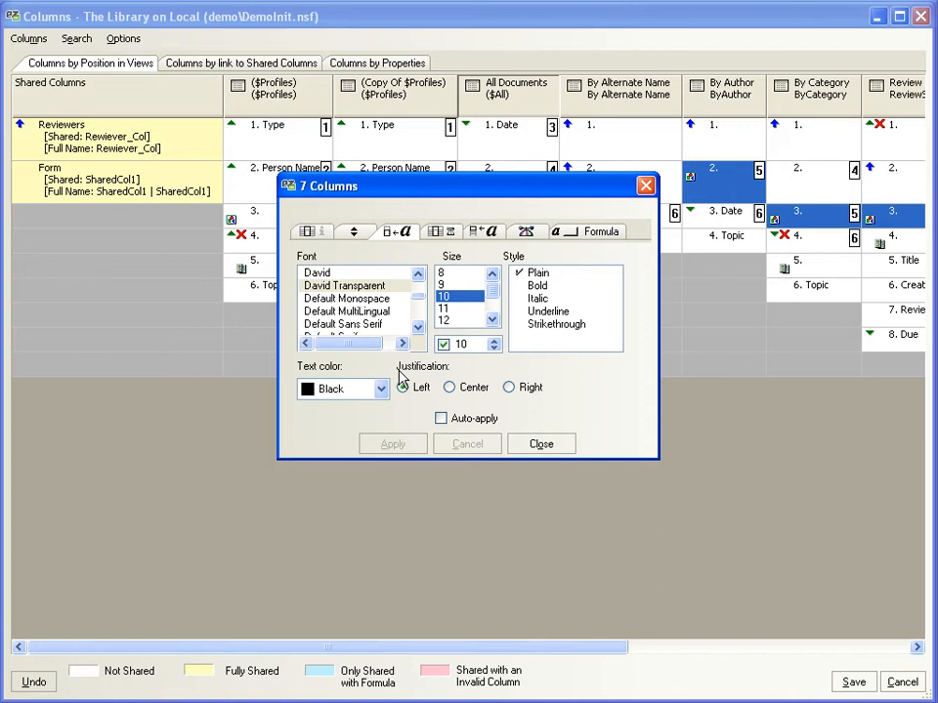
{"action": "left_click", "coordinate": [542, 444]}
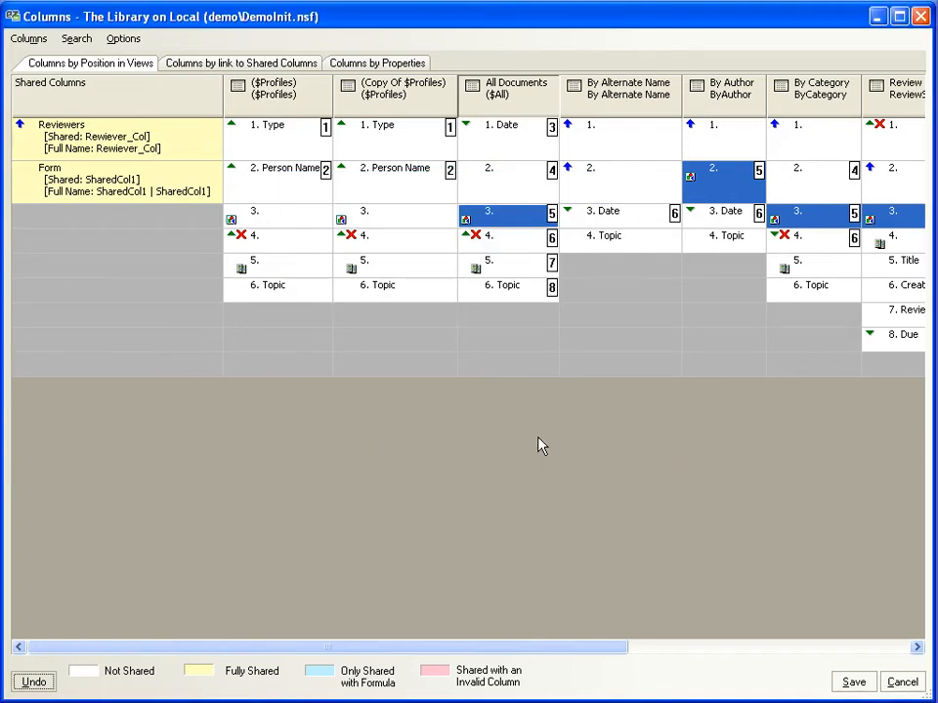
Step: Switch the color scheme to distinguish modified from unmodified columns, and select only column 5 of All Documents
{"action": "left_click", "coordinate": [123, 39]}
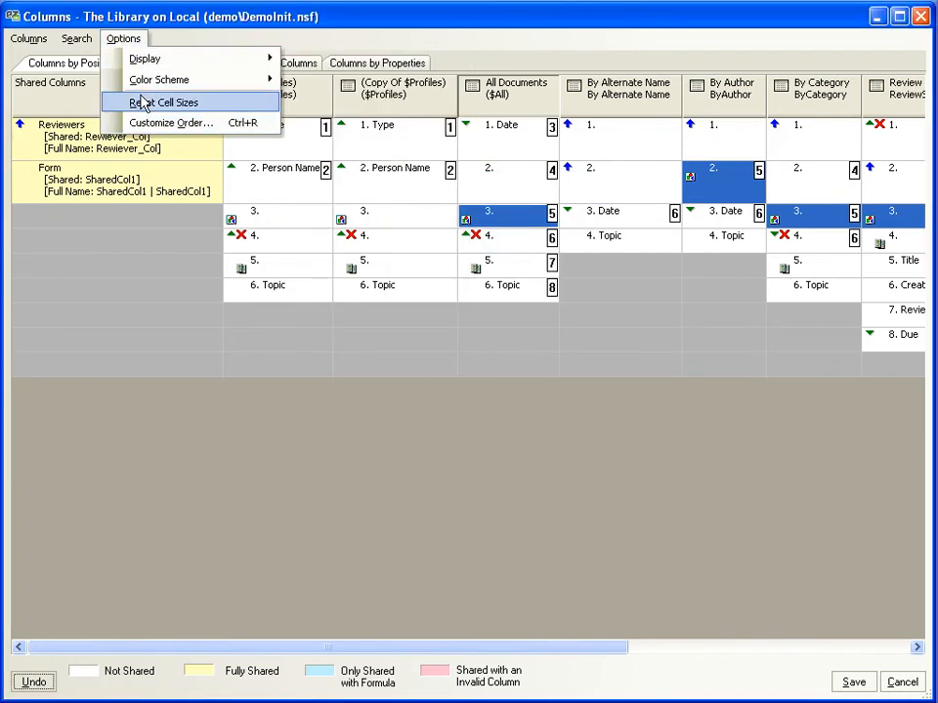
{"action": "mouse_move", "coordinate": [146, 80]}
{"action": "left_click", "coordinate": [338, 165]}
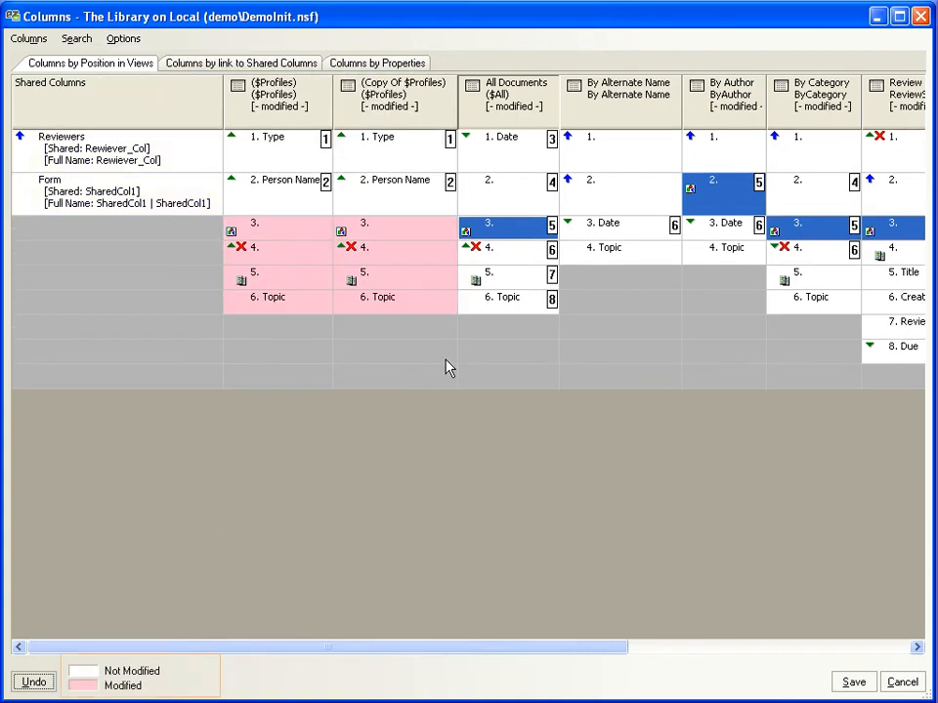
{"action": "left_click", "coordinate": [526, 281]}
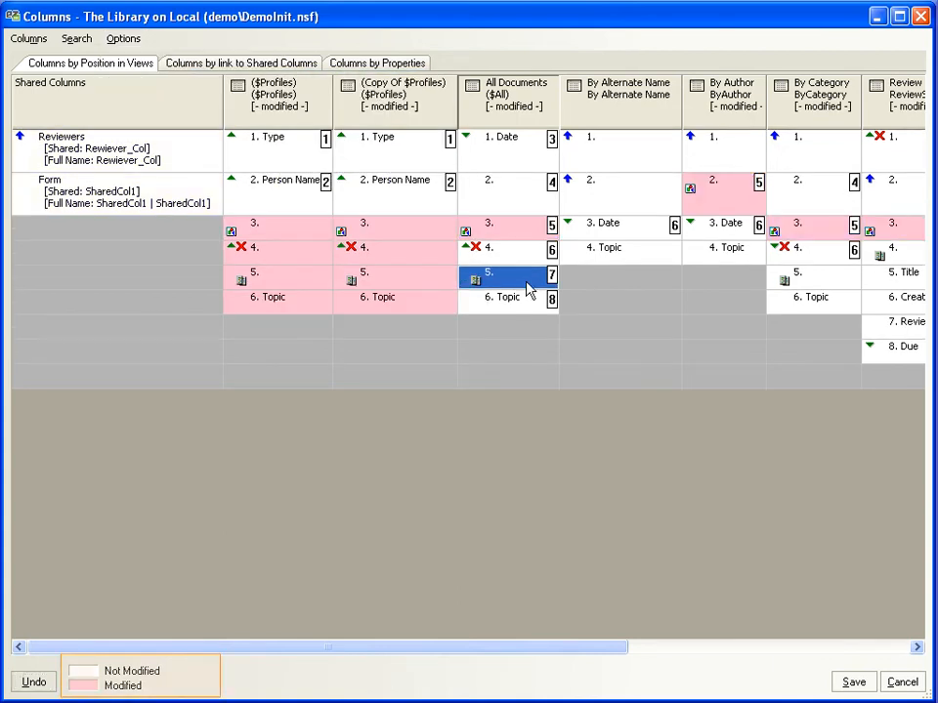